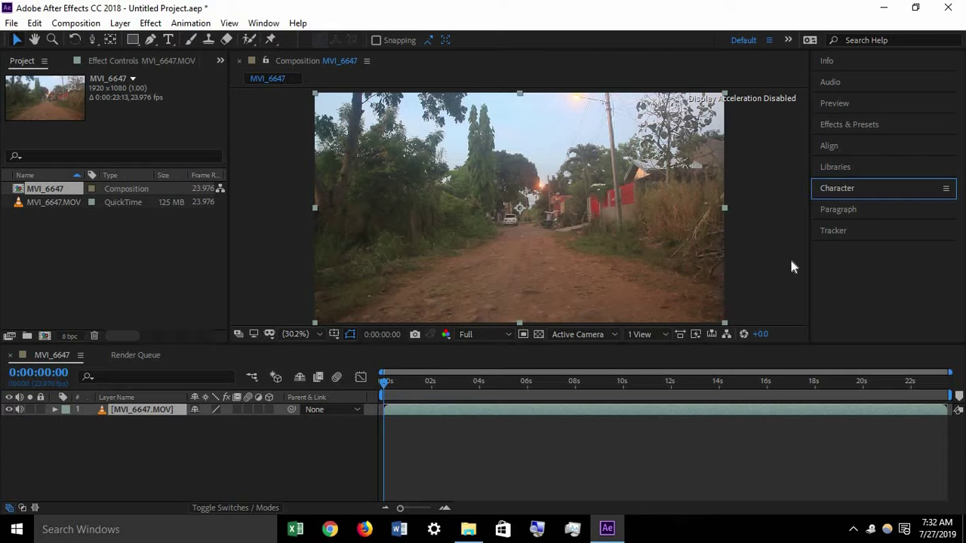
pyautogui.click(150, 23)
pyautogui.moveTo(227, 367)
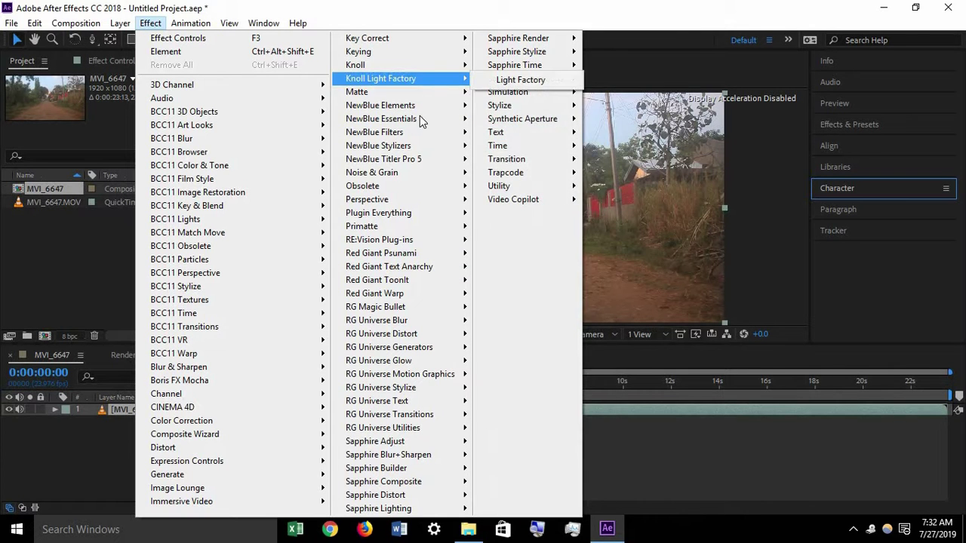
pyautogui.moveTo(406, 500)
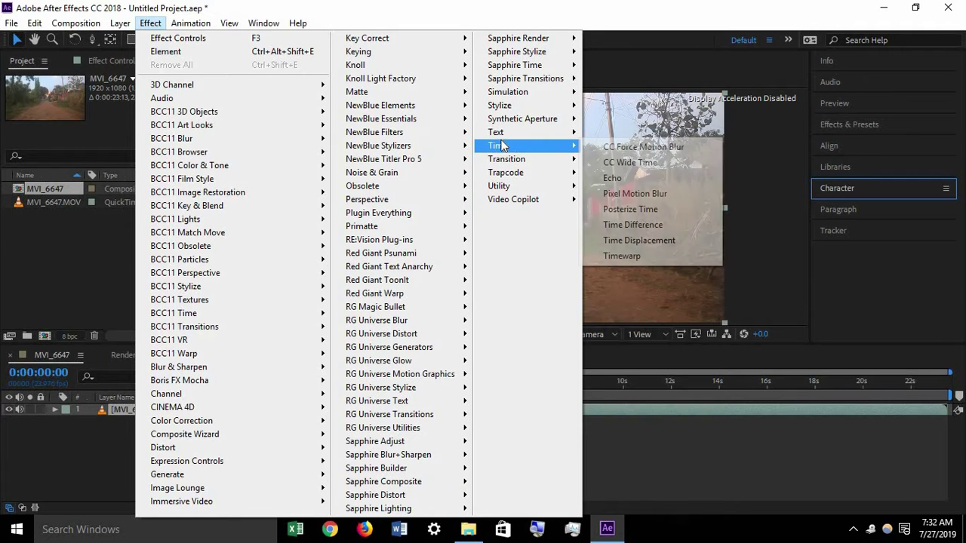
pyautogui.moveTo(501, 140)
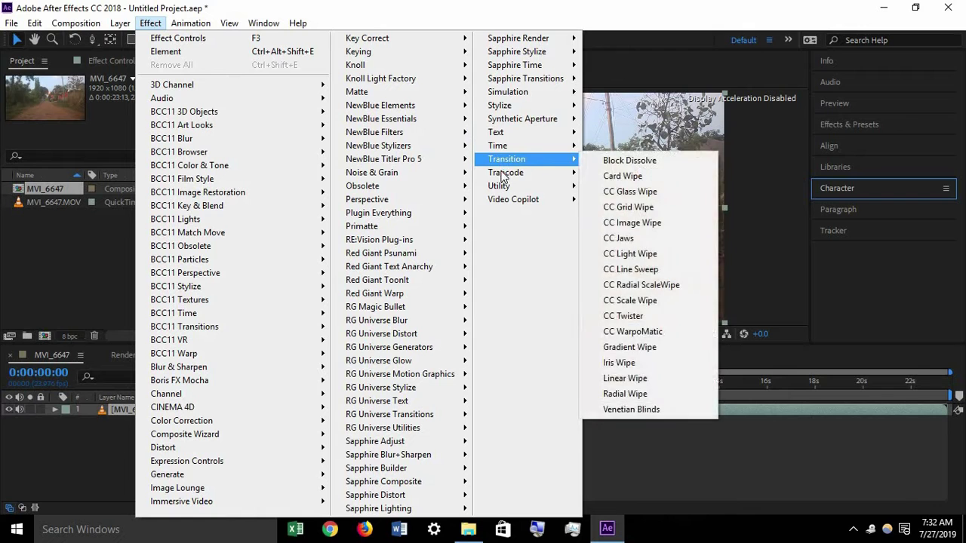
pyautogui.moveTo(517, 176)
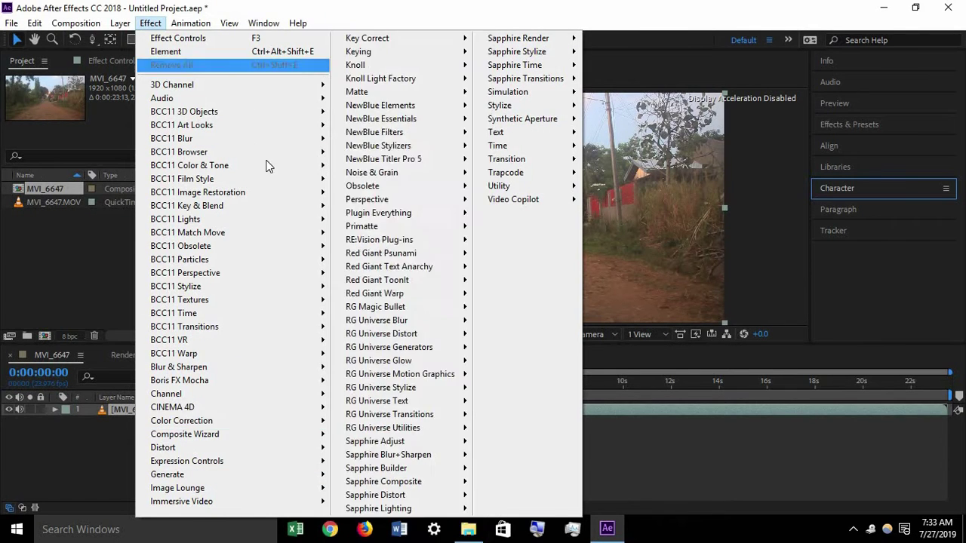
pyautogui.moveTo(423, 306)
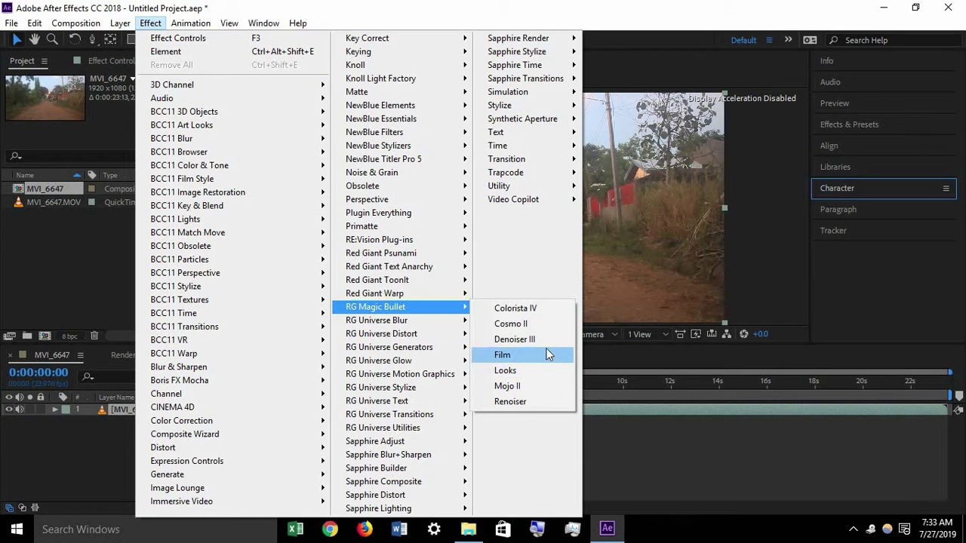
pyautogui.moveTo(389, 347)
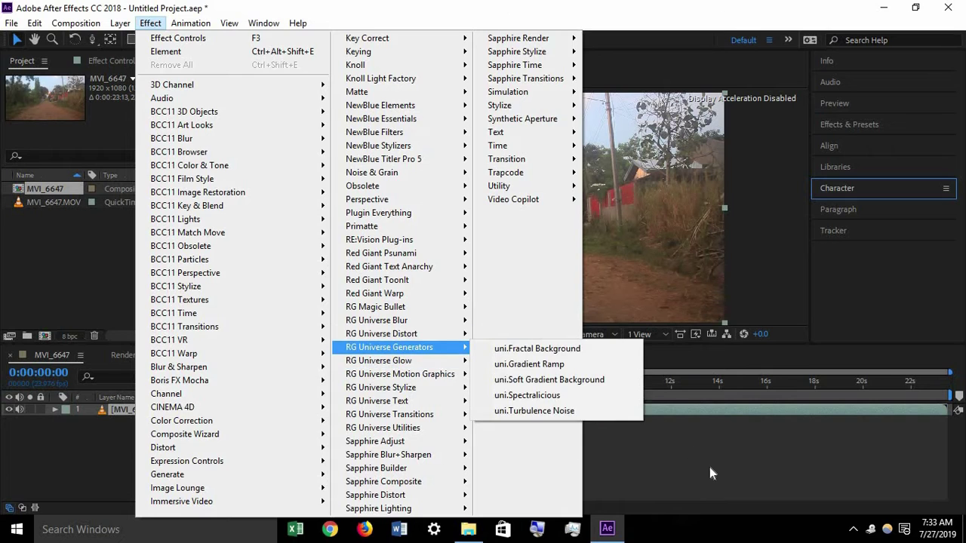
pyautogui.click(710, 467)
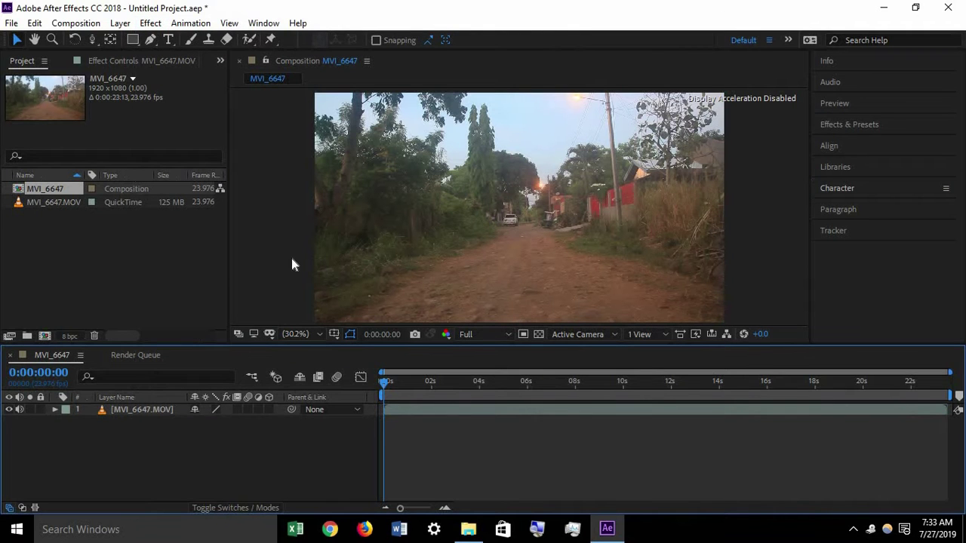
# Step: Apply the Curves color correction effect to the MVI_6647.MOV layer
pyautogui.click(168, 408)
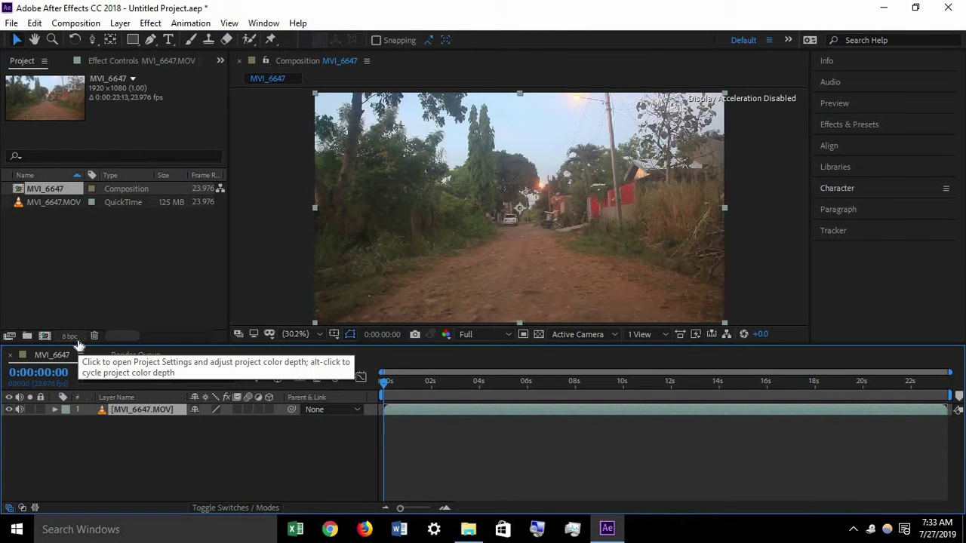
pyautogui.click(151, 23)
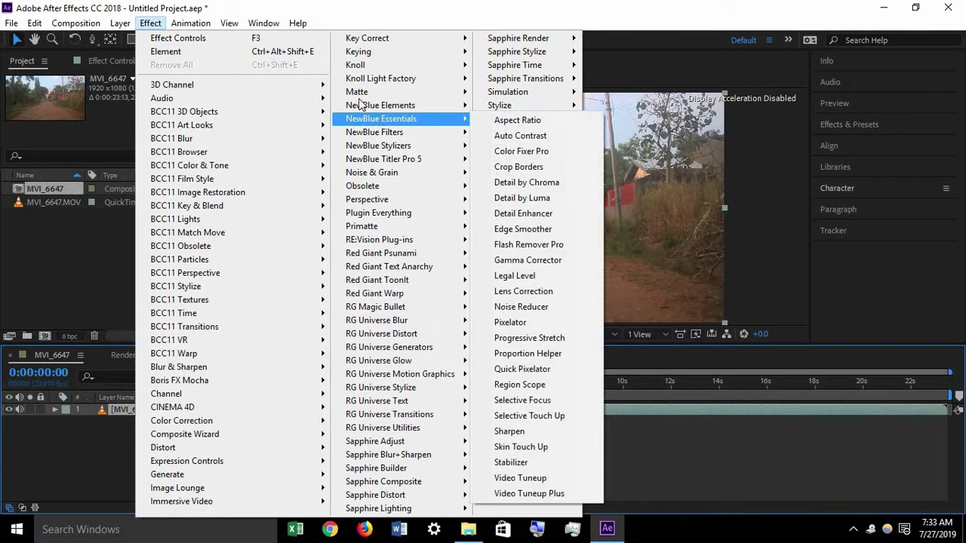
pyautogui.moveTo(335, 428)
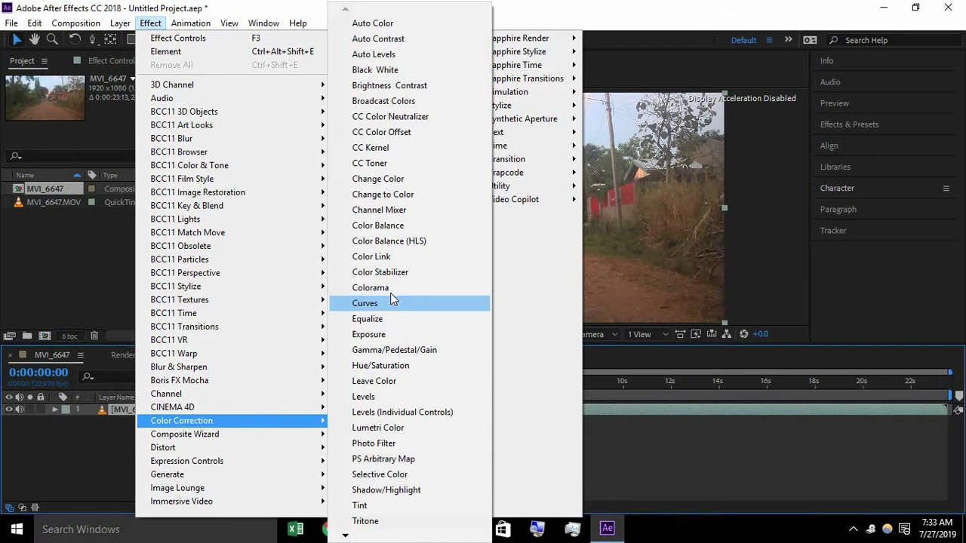
pyautogui.click(393, 300)
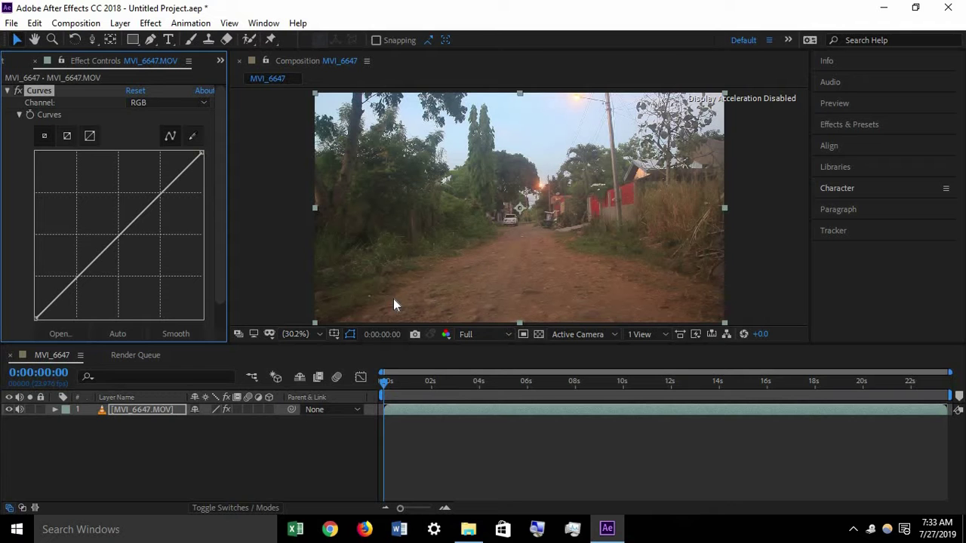
# Step: Add a midpoint to the RGB curve and pull it slightly below the diagonal to darken the midtones
pyautogui.click(125, 236)
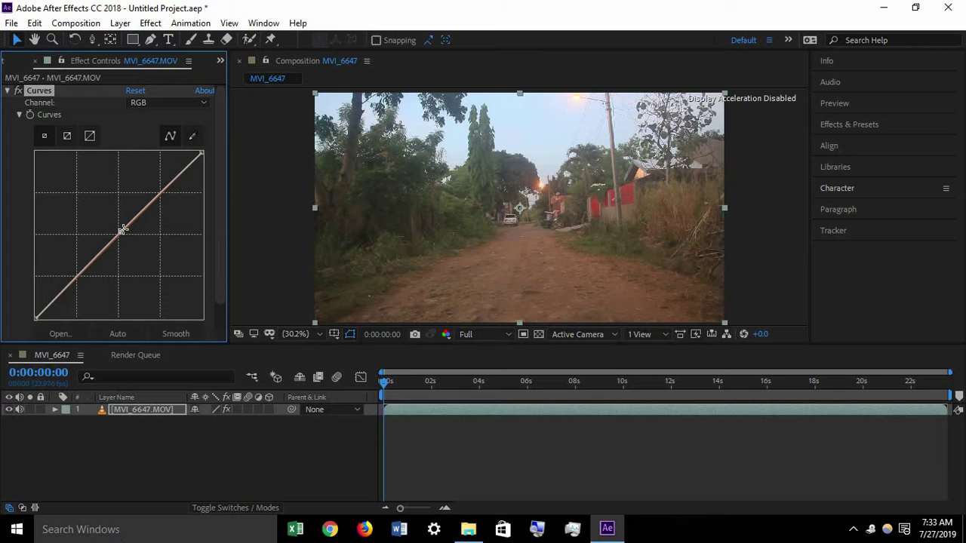
pyautogui.moveTo(119, 232); pyautogui.dragTo(123, 236)
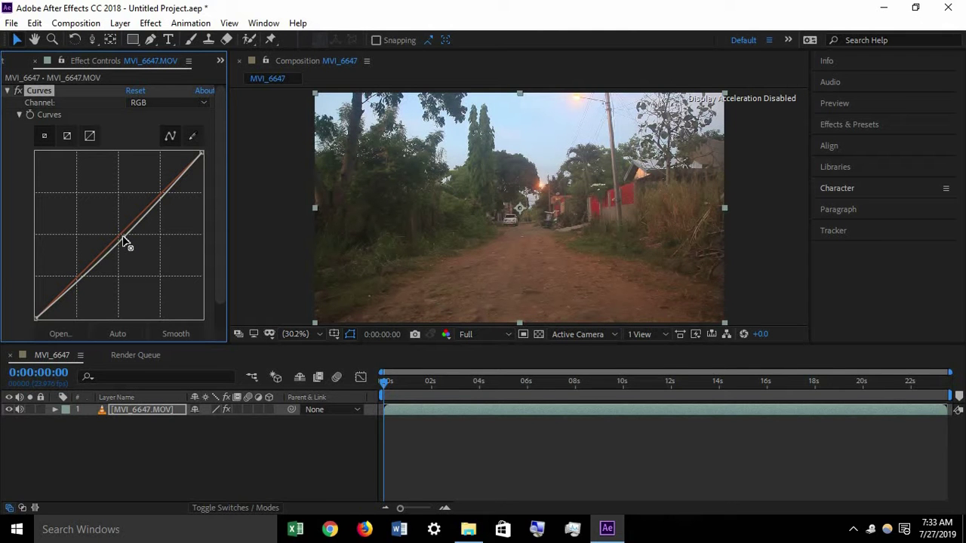
pyautogui.moveTo(125, 240); pyautogui.dragTo(124, 241)
pyautogui.click(193, 96)
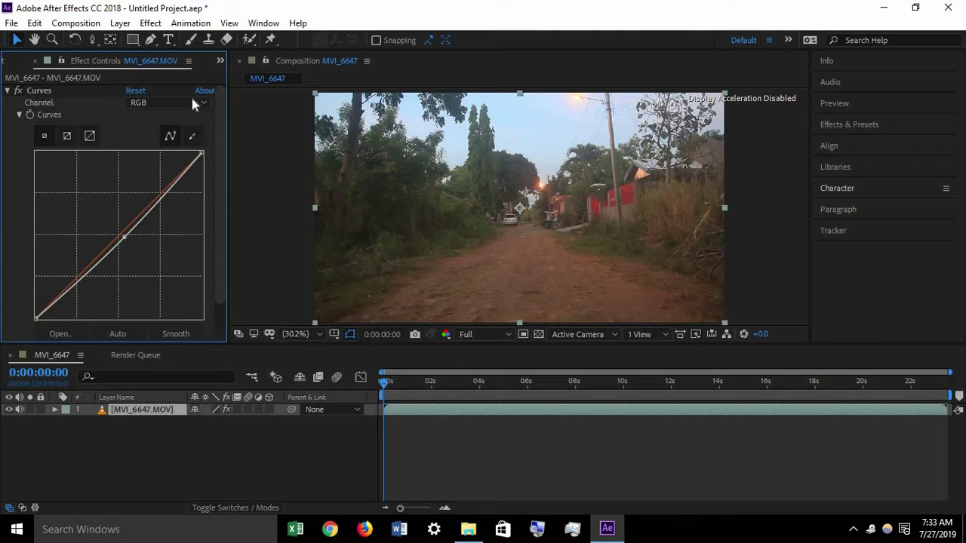
pyautogui.click(18, 90)
# Step: Switch Curves to the Red channel and pull its midpoint slightly below the diagonal
pyautogui.click(188, 103)
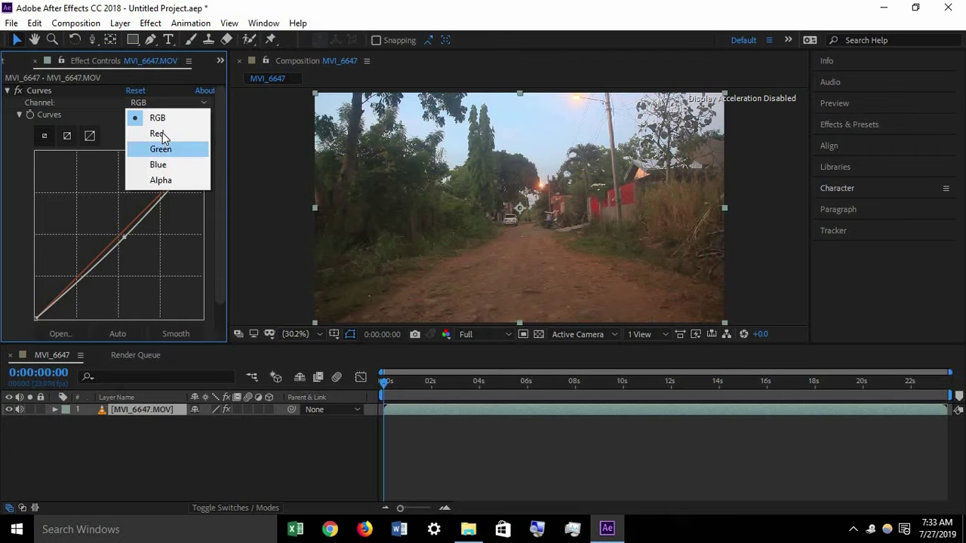
pyautogui.click(159, 134)
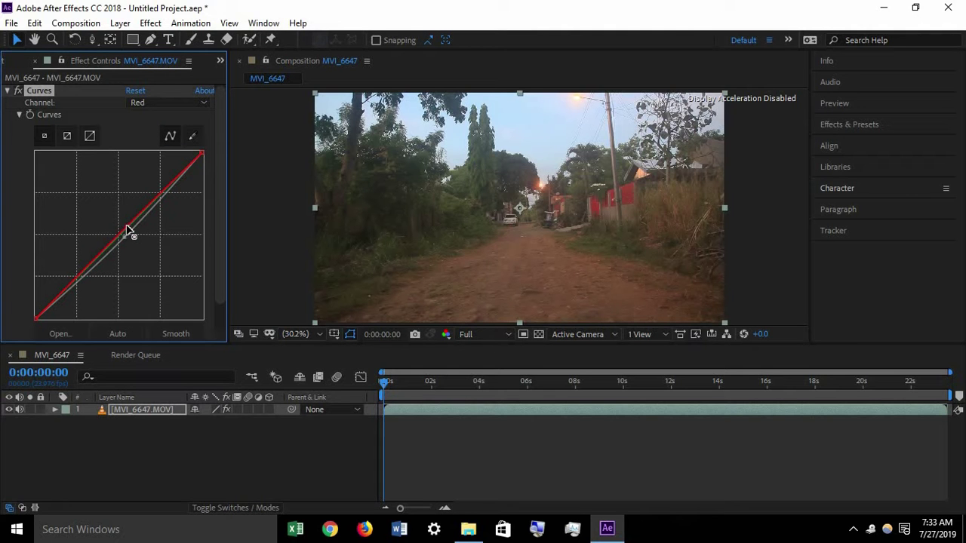
pyautogui.click(134, 240)
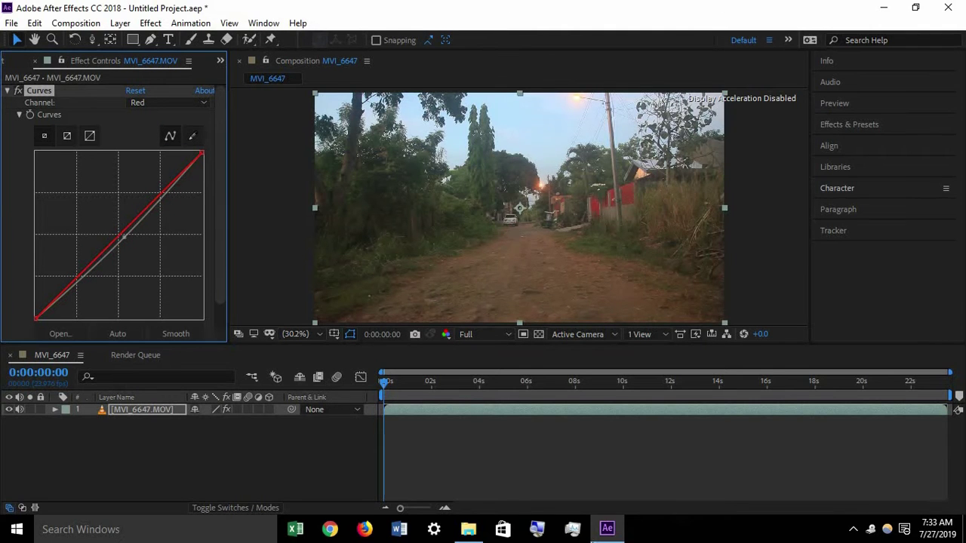
pyautogui.click(124, 230)
pyautogui.moveTo(126, 239); pyautogui.dragTo(319, 416)
pyautogui.moveTo(118, 234); pyautogui.dragTo(117, 240)
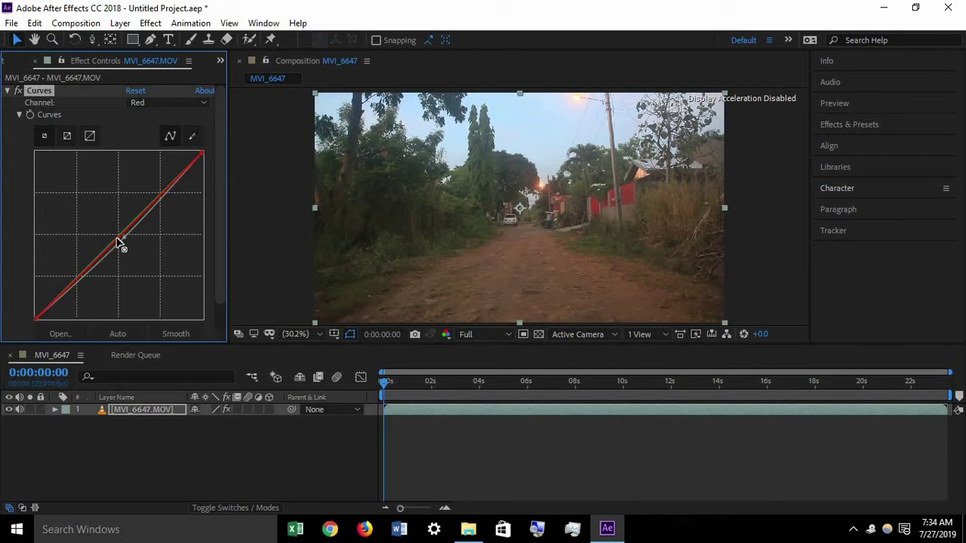
# Step: Switch Curves to the Green channel and add a point just above the middle, keeping it close to the diagonal
pyautogui.click(145, 100)
pyautogui.click(160, 149)
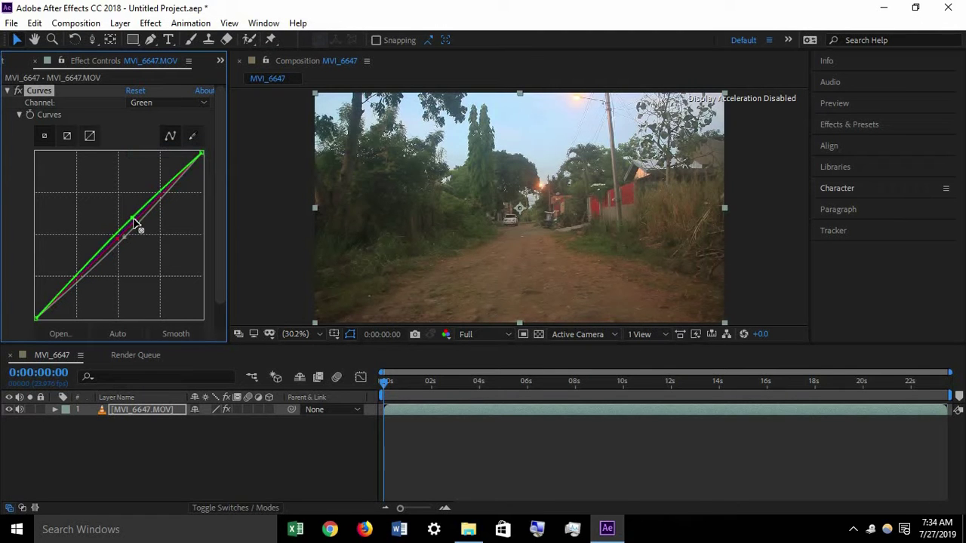
pyautogui.moveTo(133, 223); pyautogui.dragTo(137, 219)
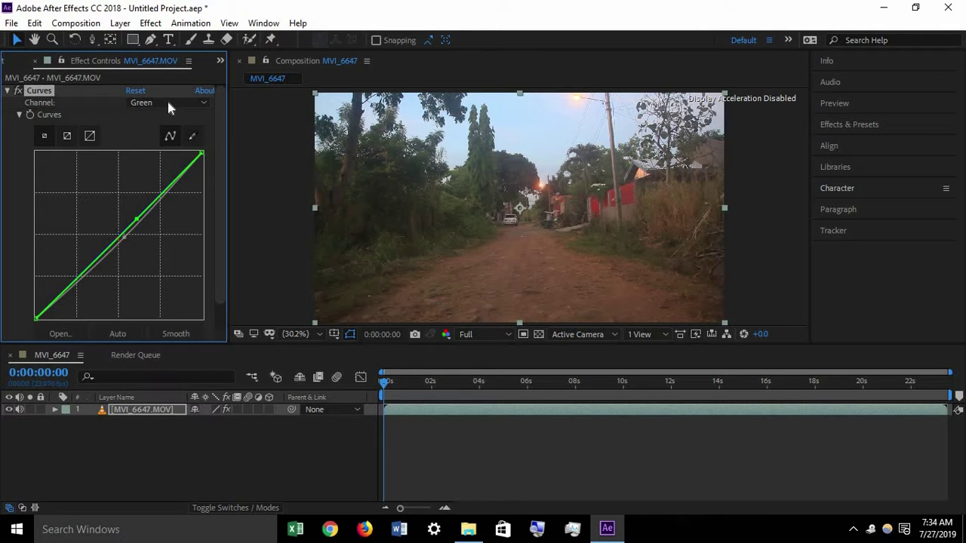
# Step: Lower the Blue channel's curve slightly in its upper half and compare the footage with Curves off and on
pyautogui.click(167, 102)
pyautogui.click(157, 164)
pyautogui.moveTo(146, 208); pyautogui.dragTo(152, 209)
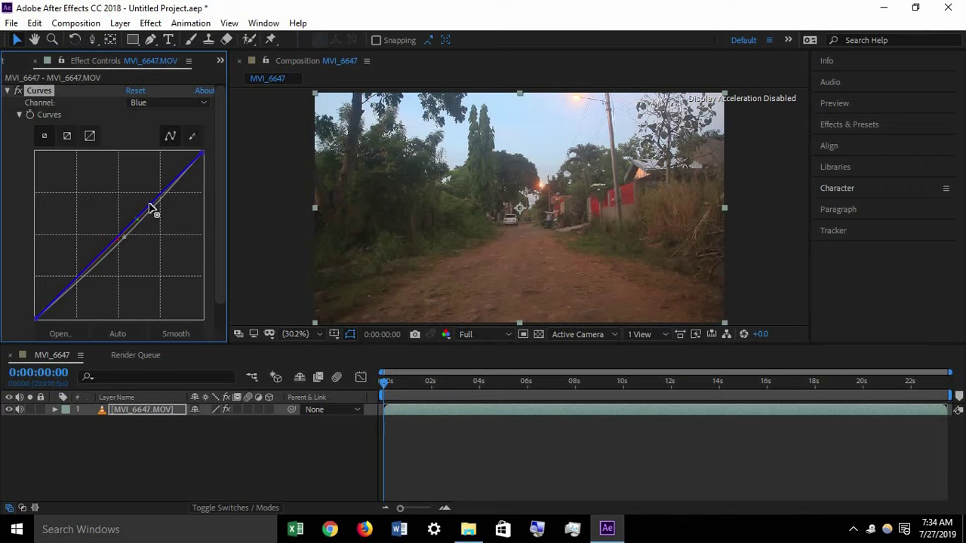
pyautogui.click(18, 91)
pyautogui.click(18, 91)
pyautogui.click(18, 91)
pyautogui.click(18, 91)
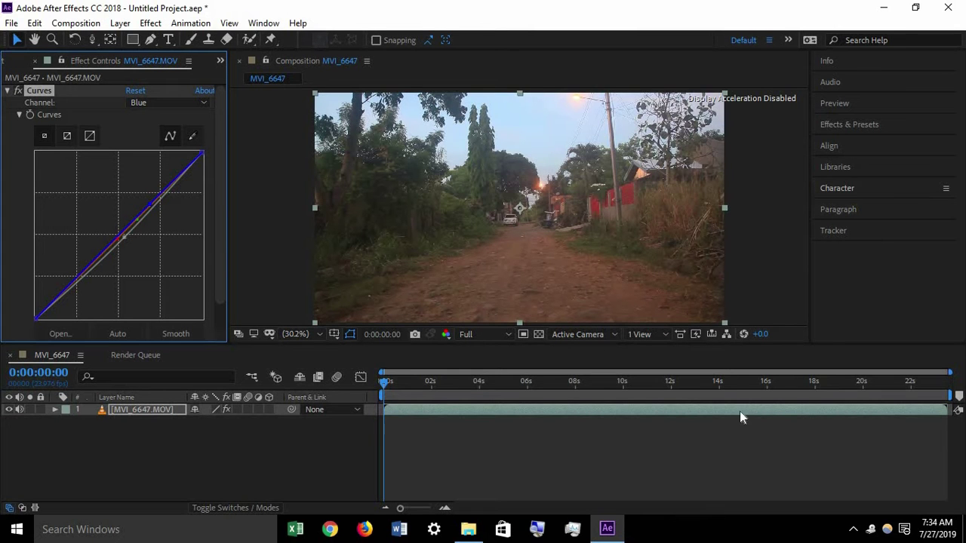
# Step: Collapse Curves, apply the Levels effect to the footage and set its RGB gamma to 1.03
pyautogui.click(9, 92)
pyautogui.click(150, 22)
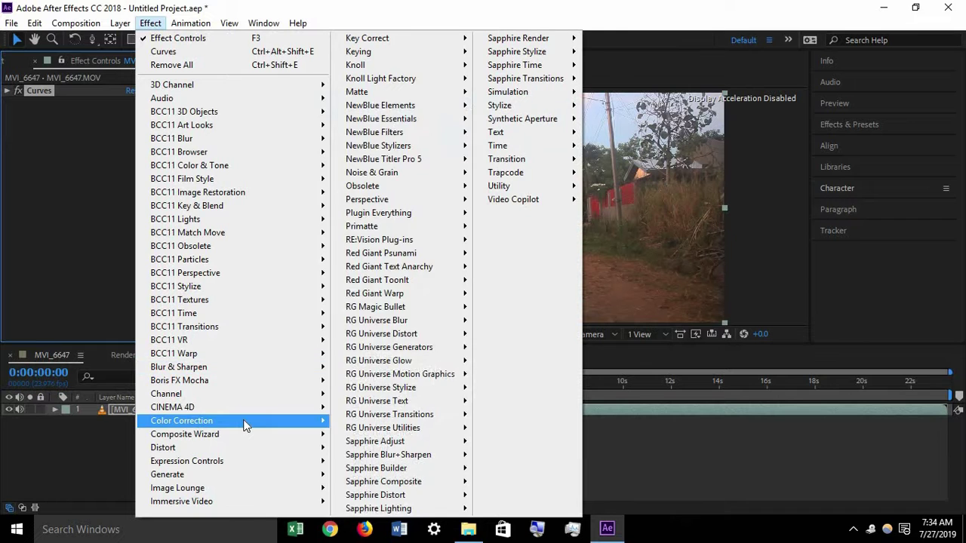
pyautogui.moveTo(317, 420)
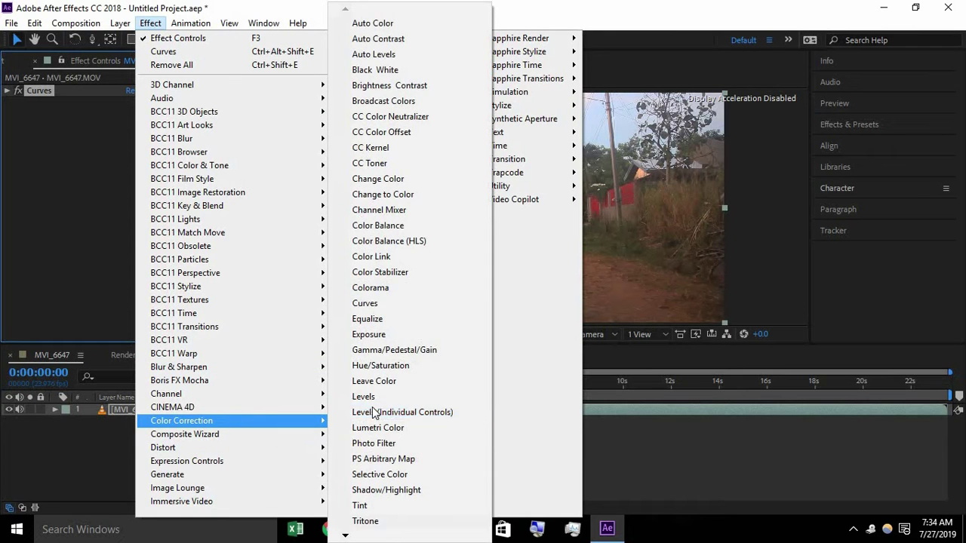
pyautogui.click(364, 396)
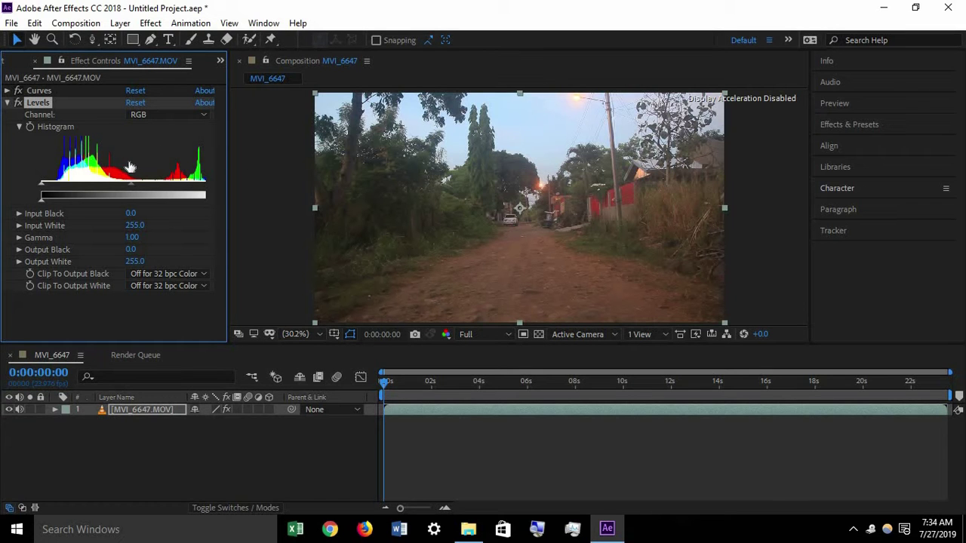
pyautogui.moveTo(133, 185)
pyautogui.mouseDown()
pyautogui.moveTo(113, 186)
pyautogui.moveTo(132, 191)
pyautogui.mouseUp()
# Step: Switch Levels to the Red channel and set Red Gamma to 0.94
pyautogui.click(171, 117)
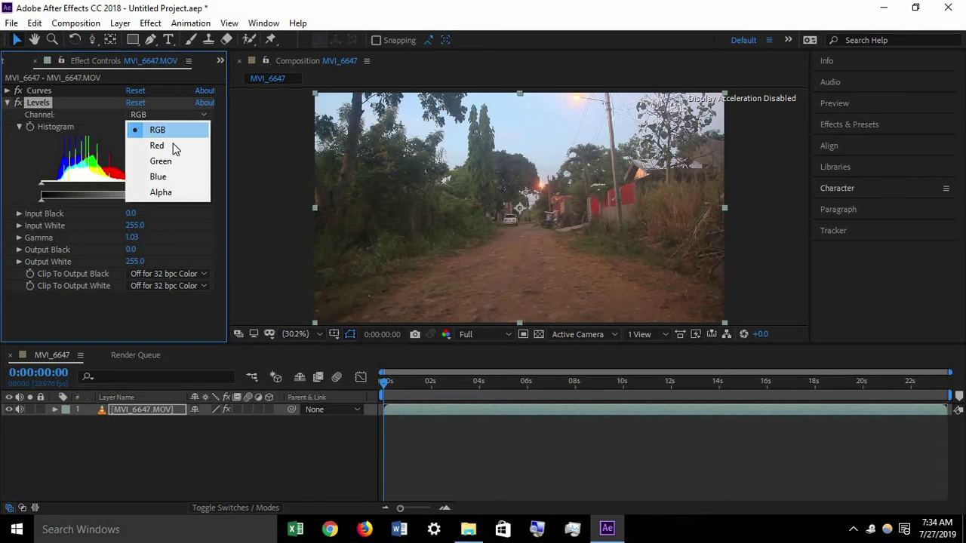
pyautogui.click(202, 145)
pyautogui.moveTo(129, 183); pyautogui.dragTo(135, 188)
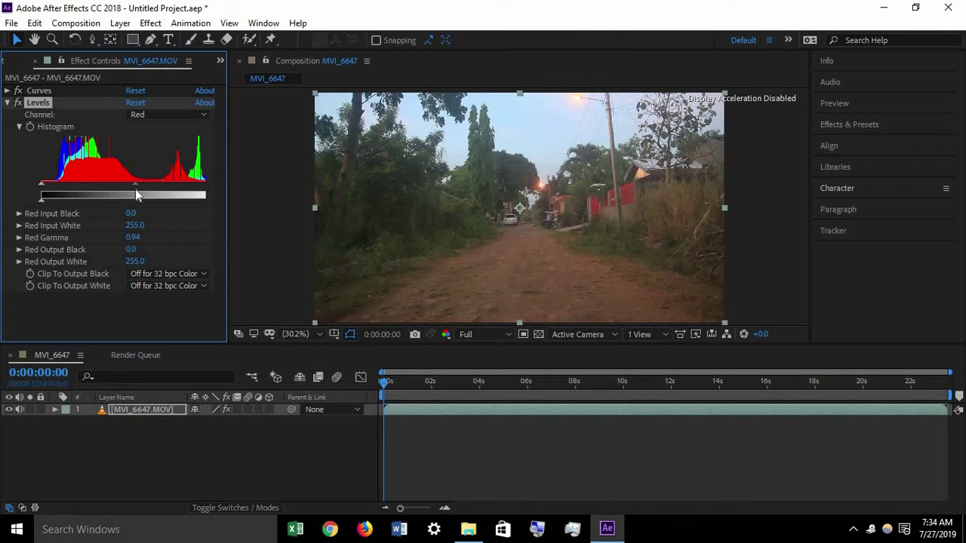
# Step: Switch Levels to the Green channel and set Green Gamma to 0.98
pyautogui.click(167, 113)
pyautogui.click(160, 161)
pyautogui.moveTo(131, 189); pyautogui.dragTo(132, 189)
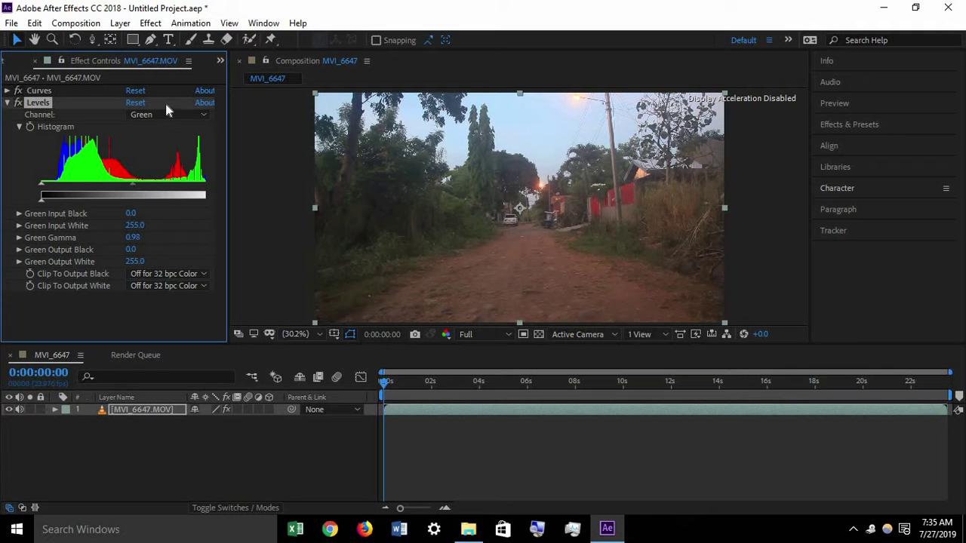
# Step: Lower the Blue channel's gamma slightly in Levels and return the channel selection to RGB
pyautogui.click(163, 113)
pyautogui.click(149, 184)
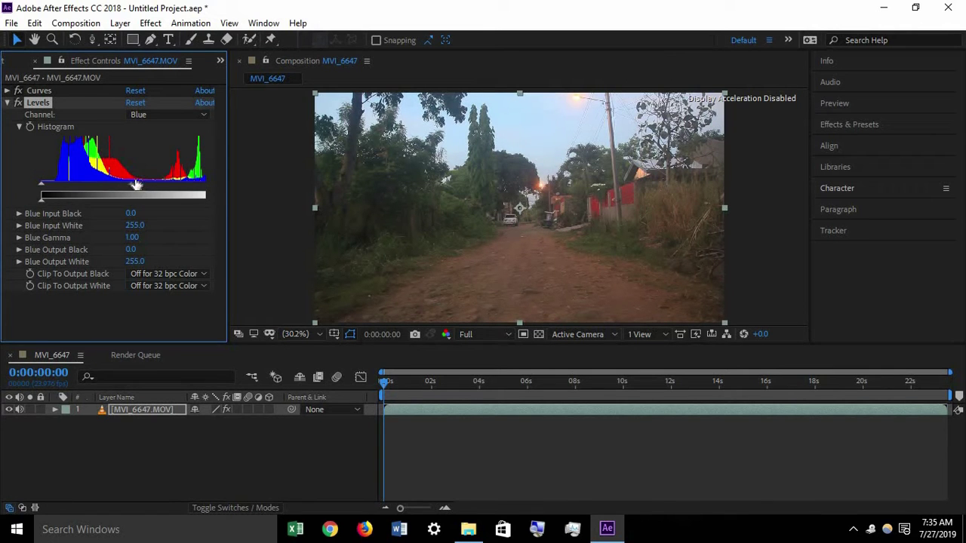
pyautogui.moveTo(131, 185); pyautogui.dragTo(135, 186)
pyautogui.click(163, 114)
pyautogui.click(151, 196)
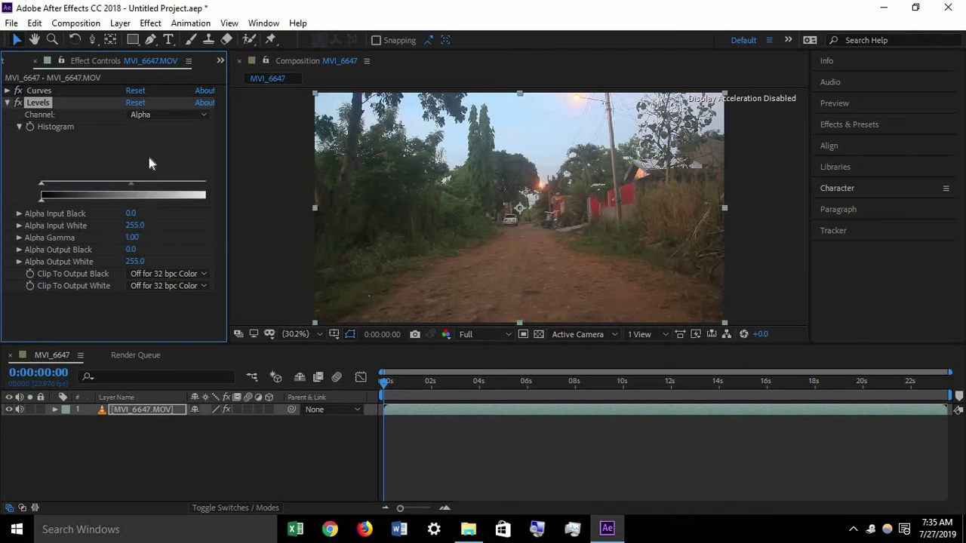
pyautogui.click(168, 113)
pyautogui.click(167, 127)
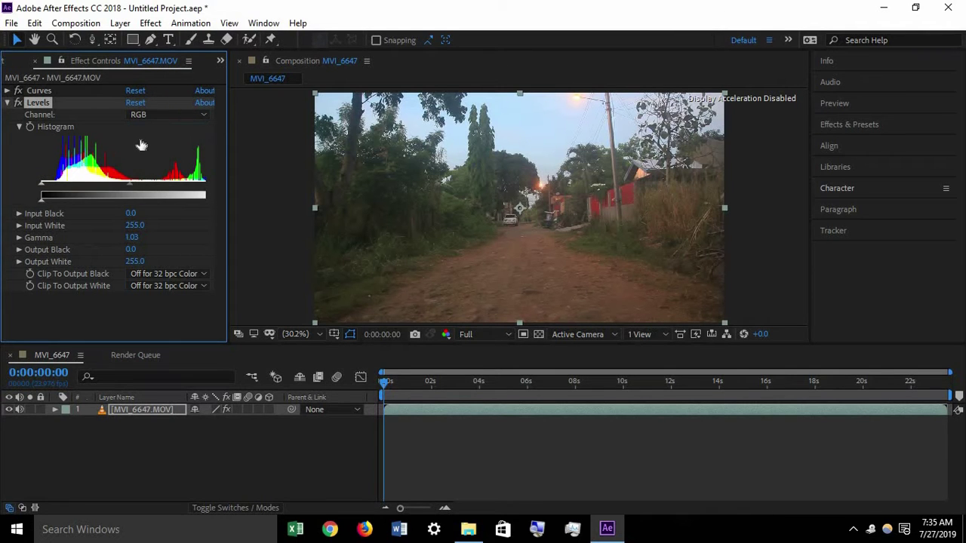
# Step: Collapse Levels and apply the Vibrance color correction effect to the footage layer
pyautogui.click(7, 104)
pyautogui.click(150, 22)
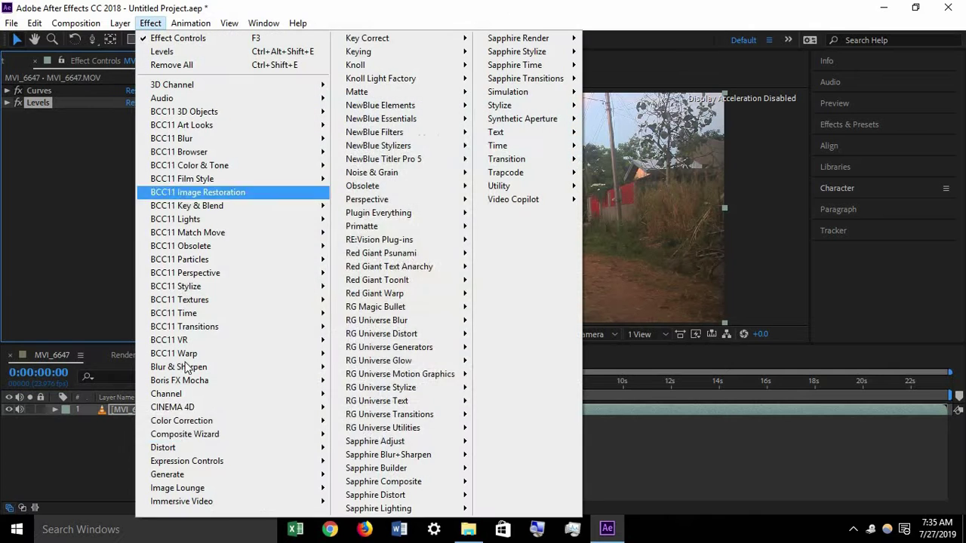
pyautogui.moveTo(208, 427)
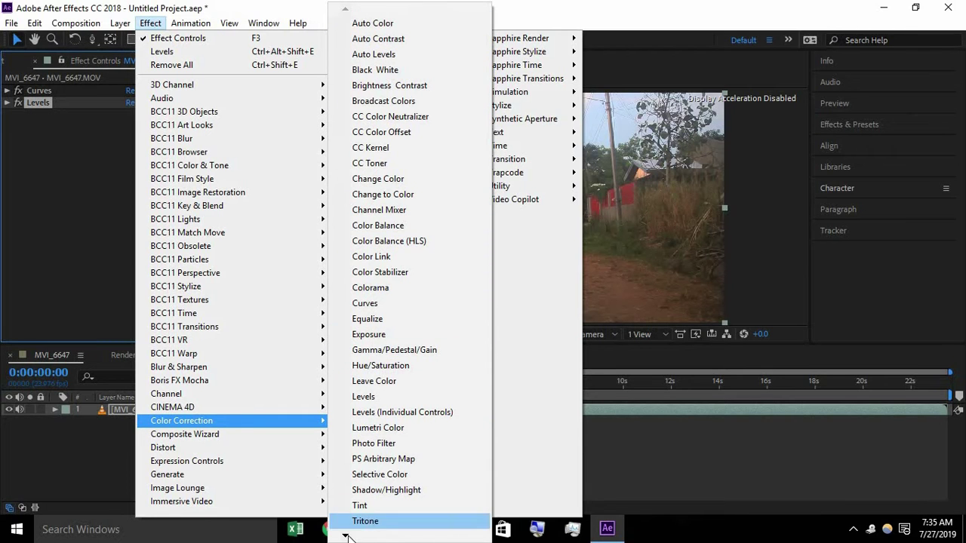
pyautogui.moveTo(346, 536)
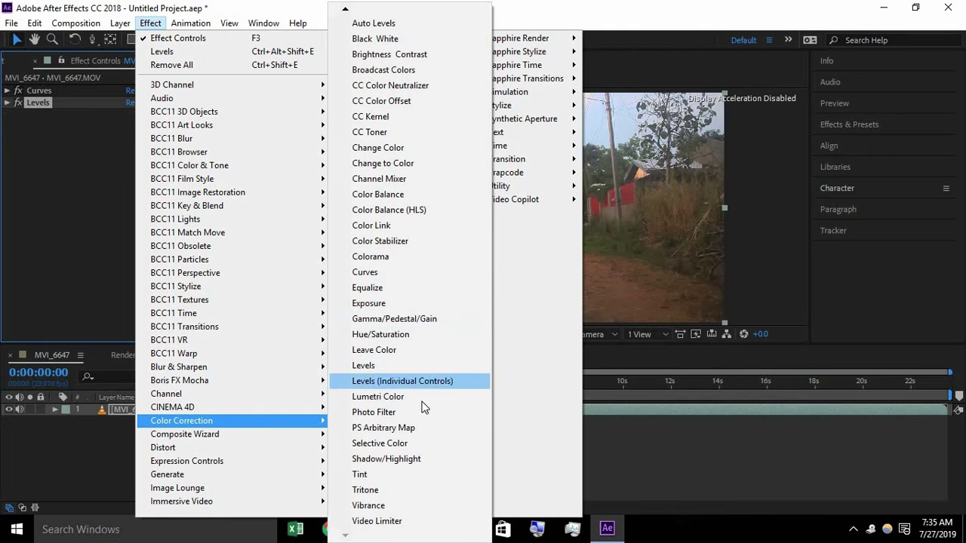
pyautogui.click(372, 506)
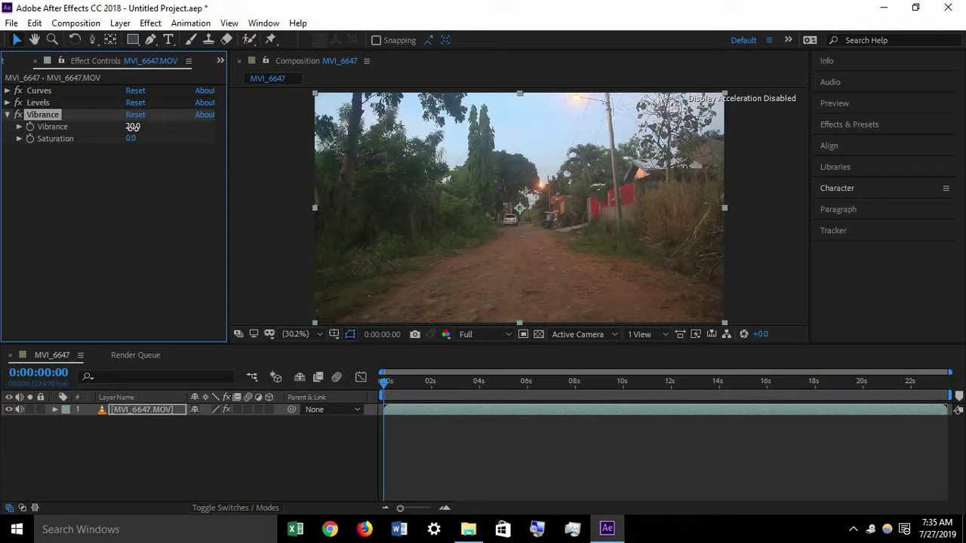
# Step: Set the Vibrance effect's Vibrance to 28 and its Saturation to 1
pyautogui.moveTo(133, 133)
pyautogui.mouseDown()
pyautogui.moveTo(95, 129)
pyautogui.moveTo(138, 133)
pyautogui.mouseUp()
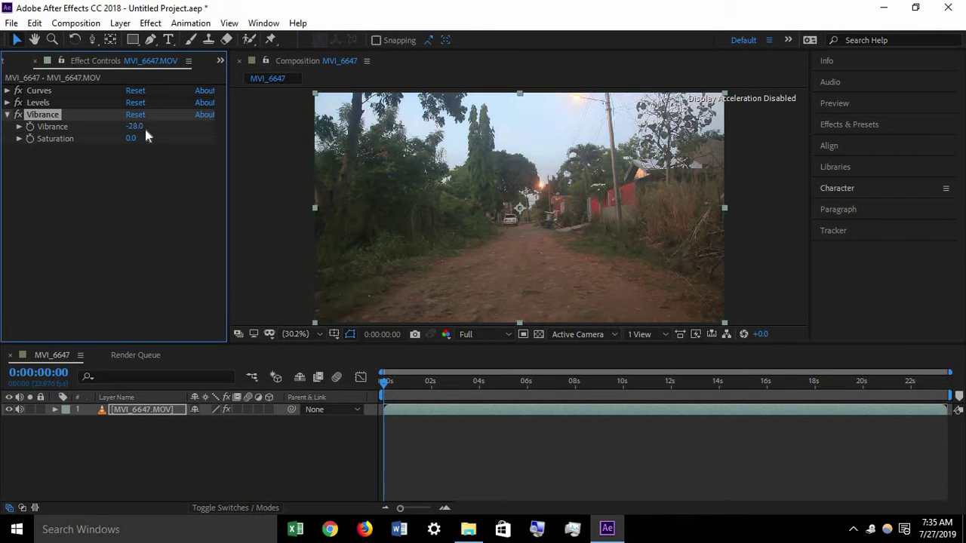
pyautogui.moveTo(134, 130); pyautogui.dragTo(280, 129)
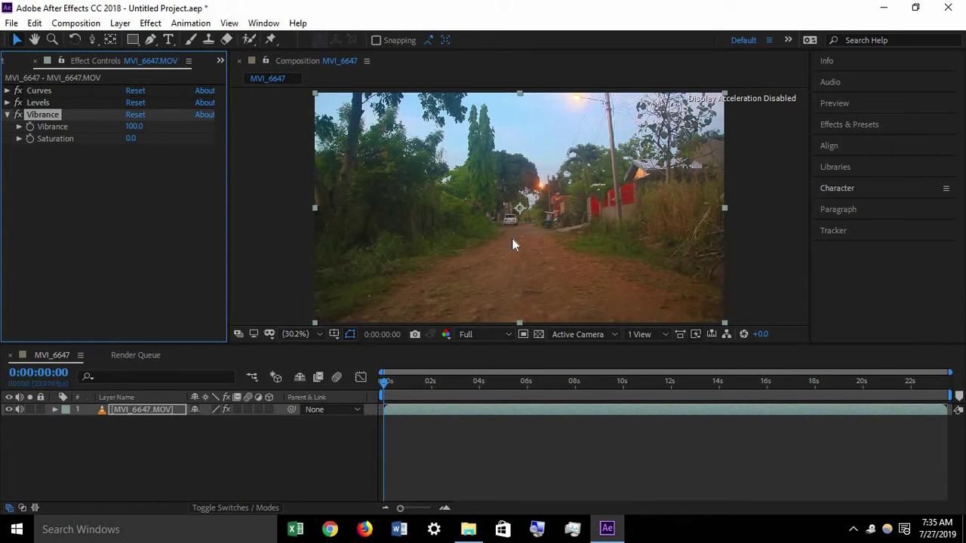
pyautogui.moveTo(130, 126)
pyautogui.mouseDown()
pyautogui.moveTo(108, 126)
pyautogui.moveTo(132, 132)
pyautogui.mouseUp()
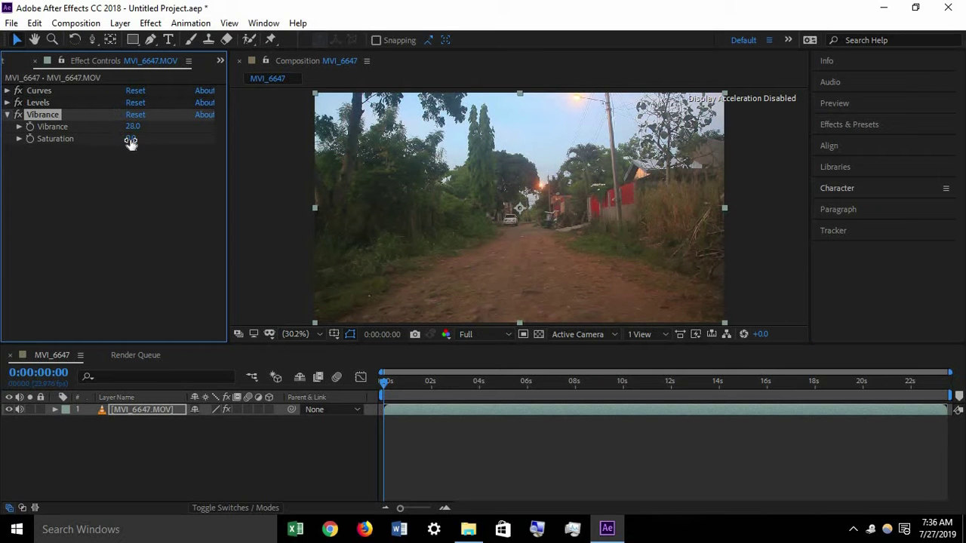
pyautogui.moveTo(134, 143); pyautogui.dragTo(123, 139)
# Step: Compare the footage with Levels and all layer effects switched off and on, and inspect the man at 0:00:06:08
pyautogui.click(18, 101)
pyautogui.click(18, 102)
pyautogui.click(229, 409)
pyautogui.click(229, 409)
pyautogui.moveTo(526, 387)
pyautogui.mouseDown()
pyautogui.moveTo(532, 404)
pyautogui.moveTo(537, 389)
pyautogui.mouseUp()
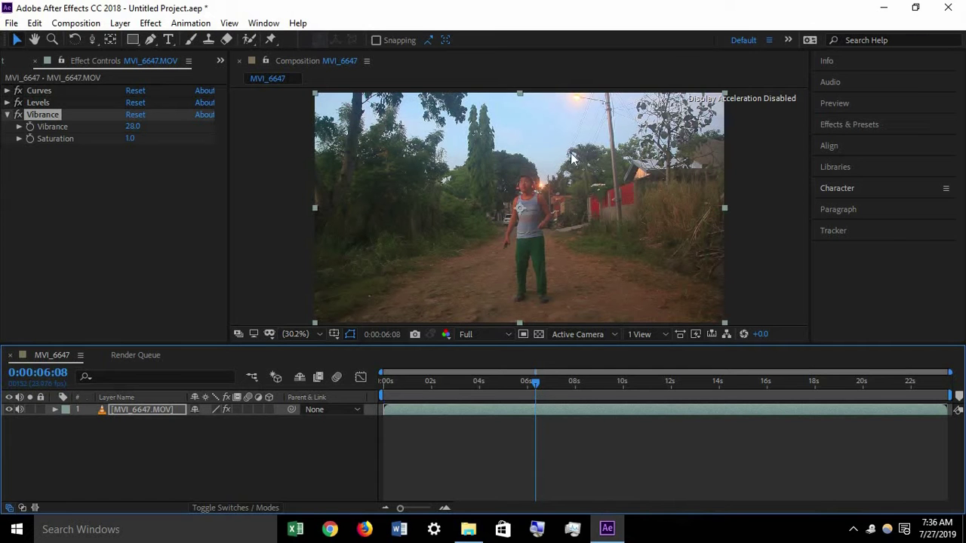
pyautogui.scroll(6, 566, 194)
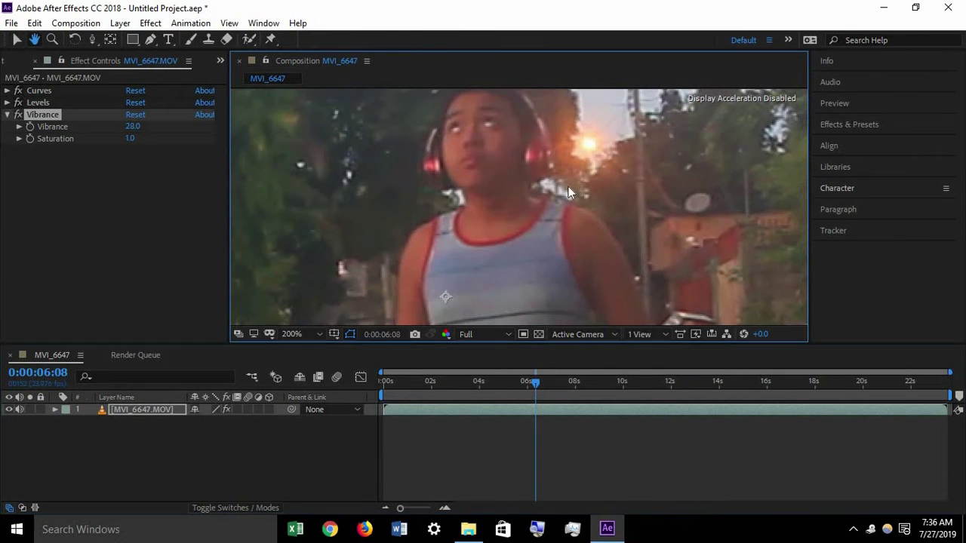
pyautogui.click(150, 23)
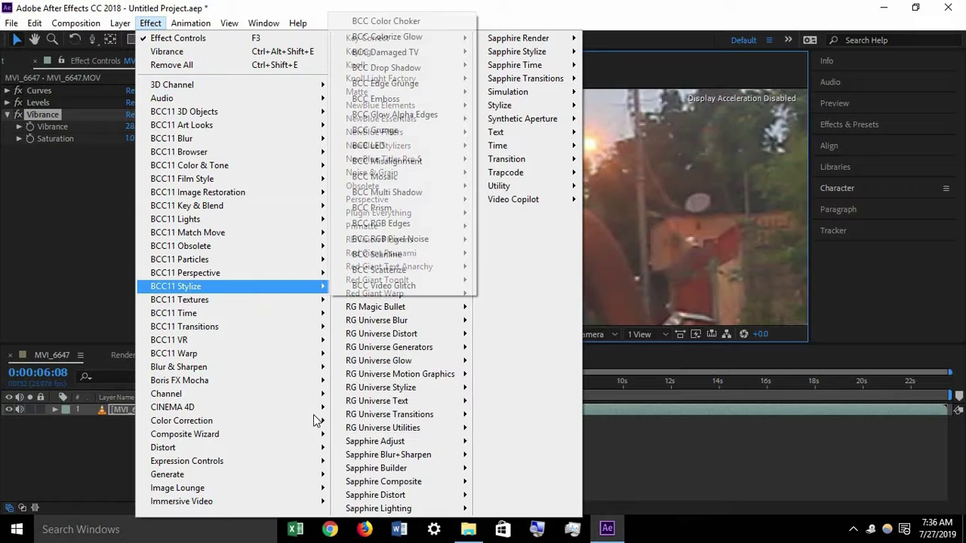
pyautogui.moveTo(300, 447)
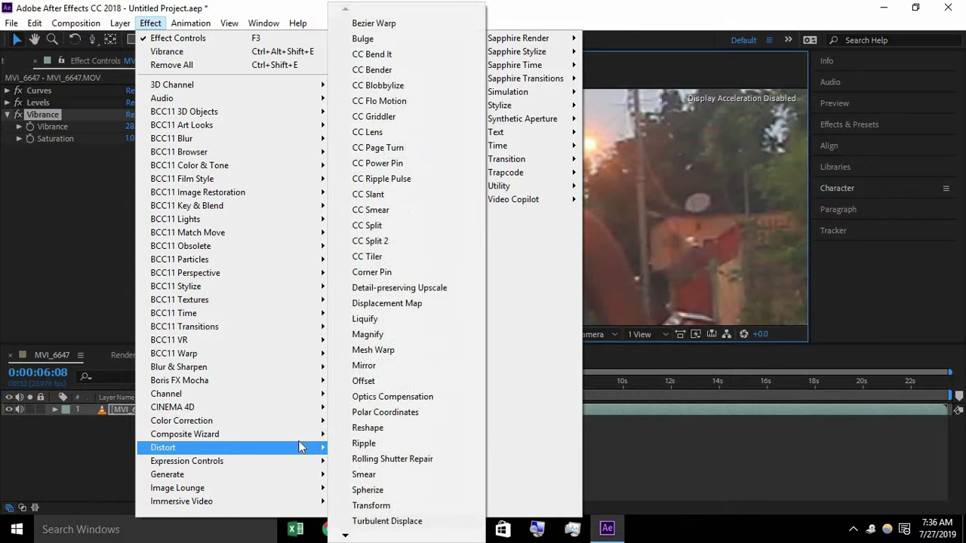
pyautogui.click(871, 145)
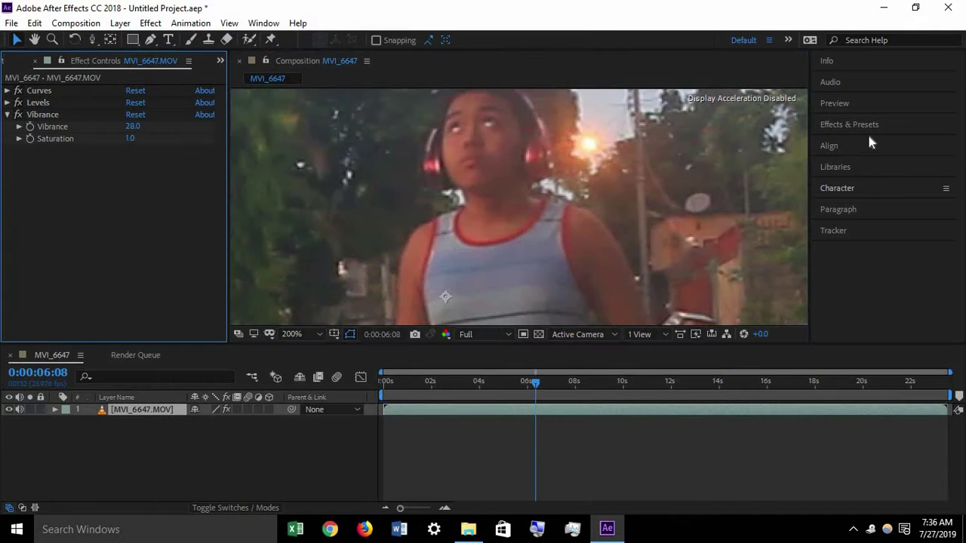
# Step: Search the effects and presets for "shar" and apply the Blur & Sharpen category's Sharpen effect to the footage
pyautogui.click(865, 127)
pyautogui.click(867, 143)
pyautogui.write('u')
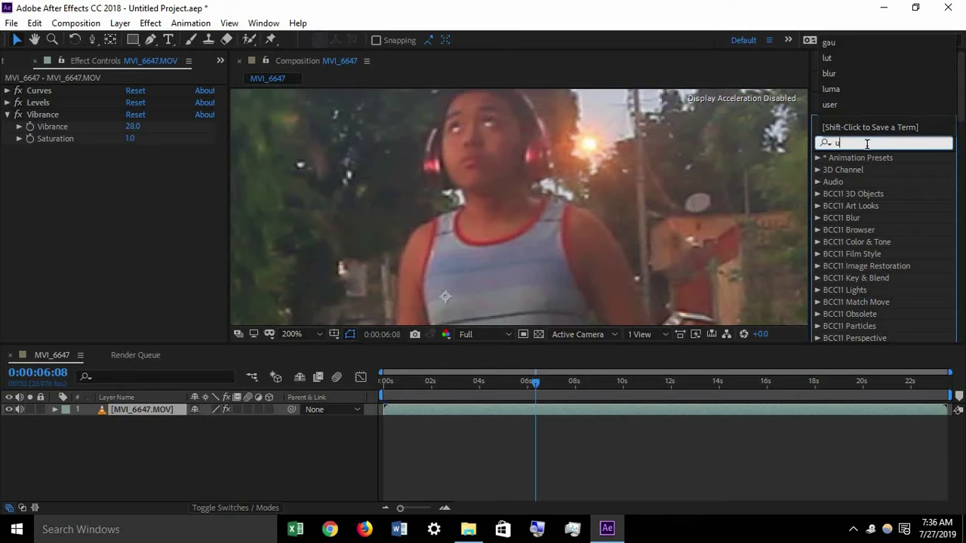
pyautogui.write('n m')
pyautogui.press('BackSpace')
pyautogui.press('BackSpace')
pyautogui.press('BackSpace')
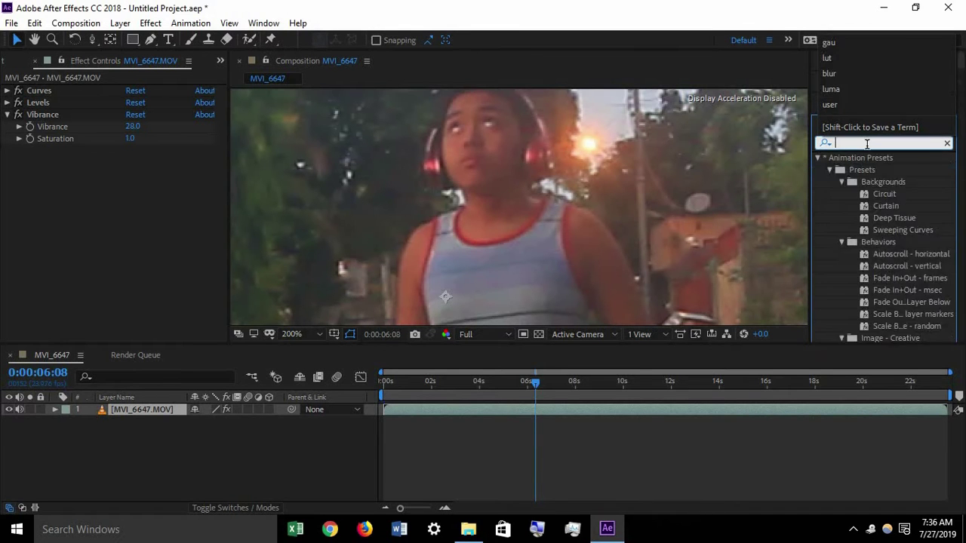
pyautogui.write('sae')
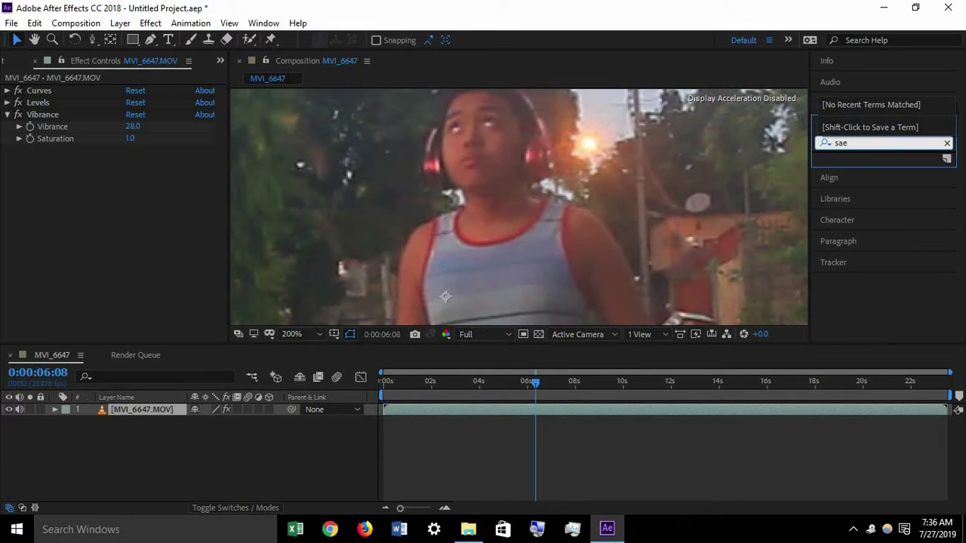
pyautogui.press('BackSpace')
pyautogui.write('rp')
pyautogui.press('BackSpace')
pyautogui.press('BackSpace')
pyautogui.press('BackSpace')
pyautogui.write('ha')
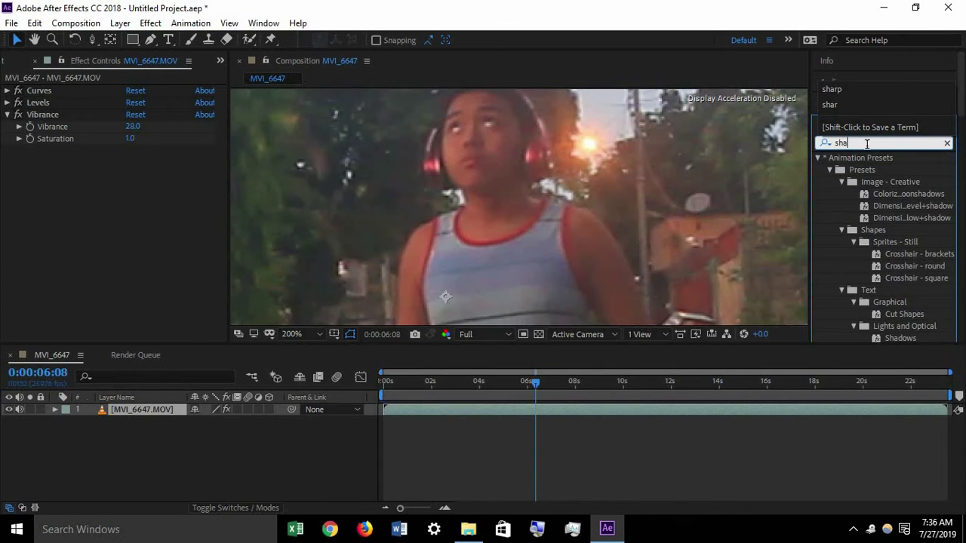
pyautogui.write('r')
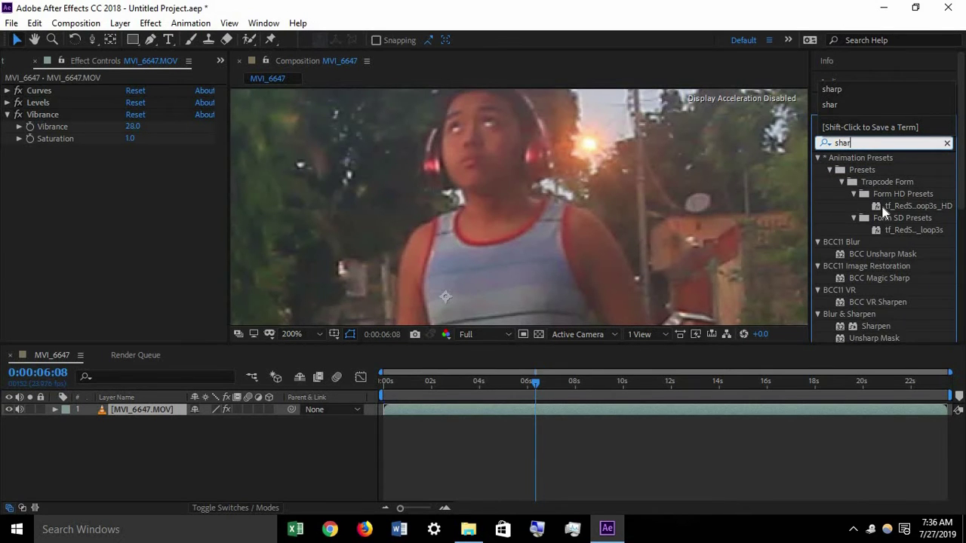
pyautogui.moveTo(879, 323); pyautogui.dragTo(361, 282)
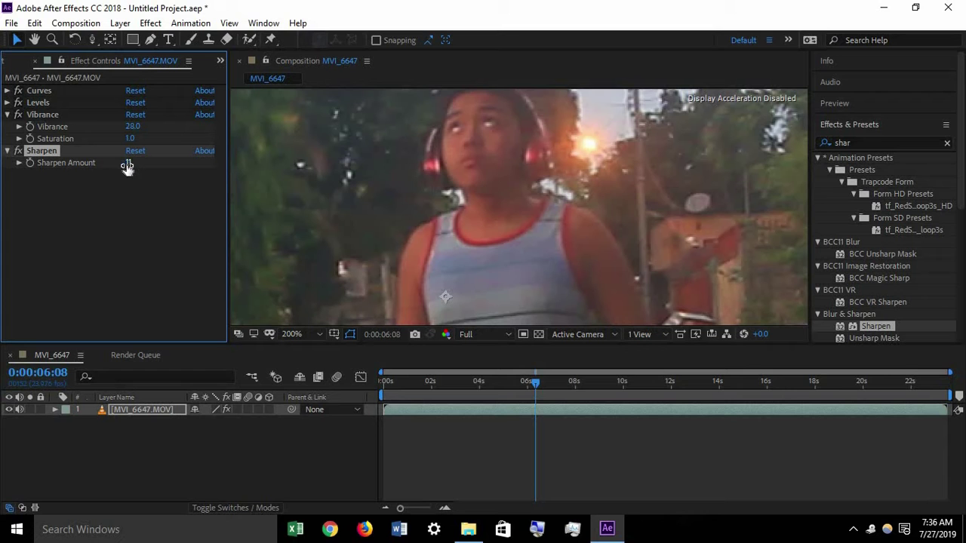
# Step: Try Sharpen Amounts of 45 and 3 while checking the man's face in close-up
pyautogui.moveTo(126, 163); pyautogui.dragTo(131, 172)
pyautogui.click(130, 163)
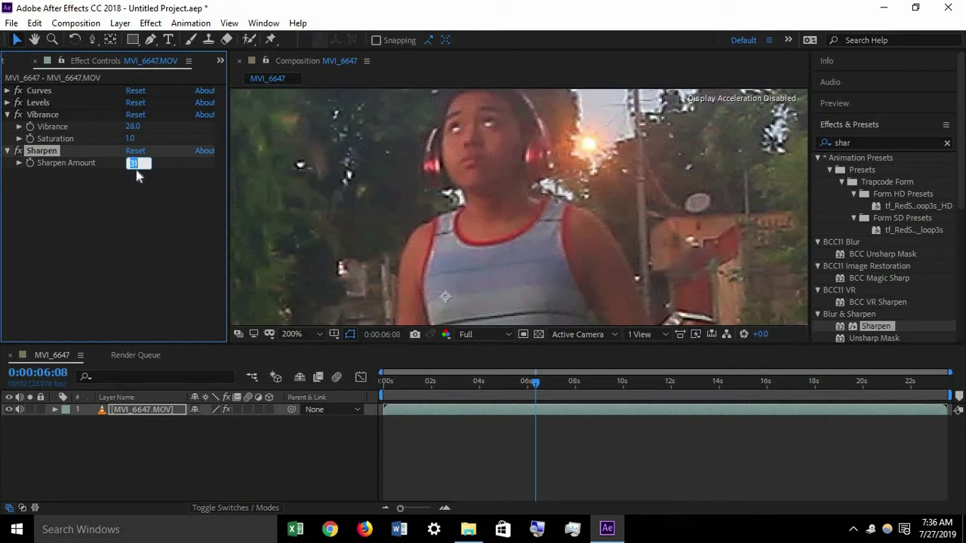
pyautogui.write('45')
pyautogui.press('Return')
pyautogui.moveTo(127, 166); pyautogui.dragTo(123, 164)
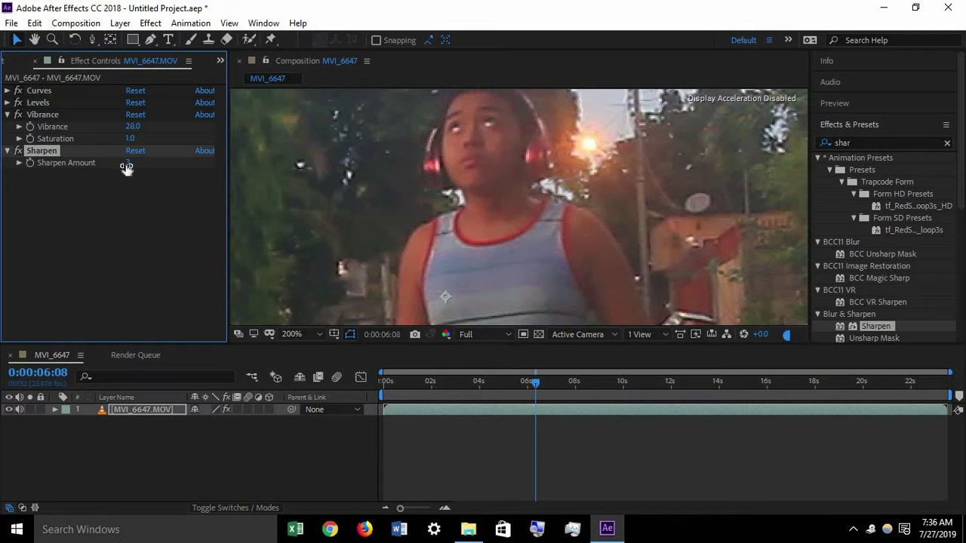
pyautogui.scroll(-1, 621, 223)
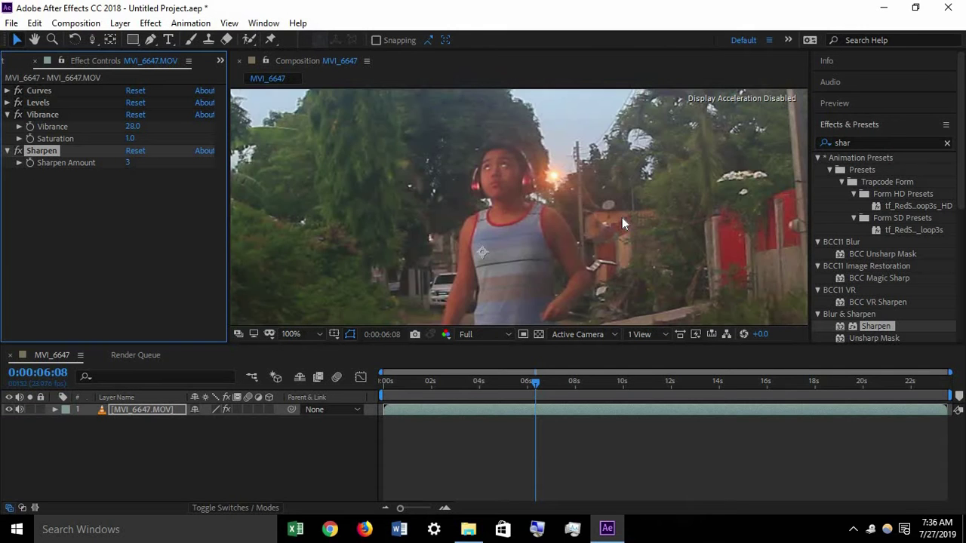
pyautogui.scroll(3, 504, 181)
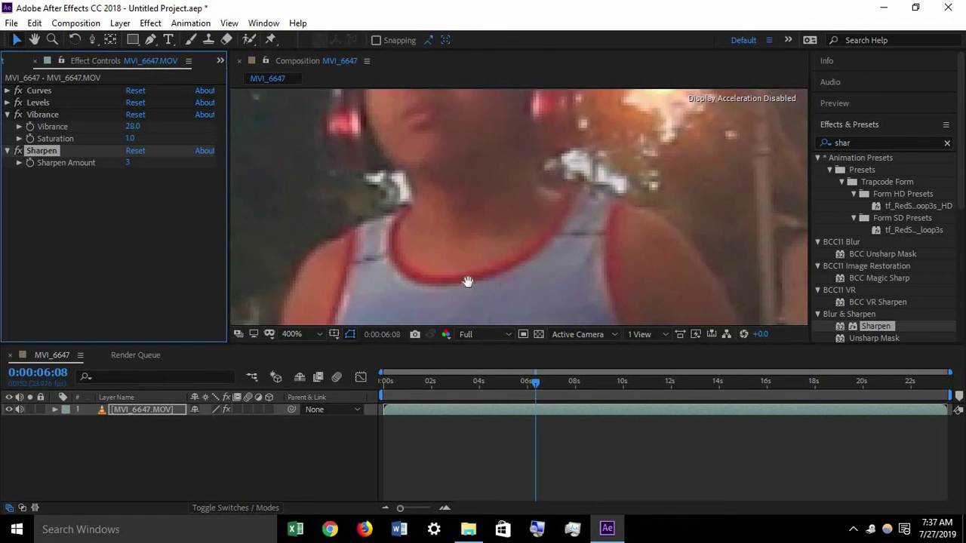
# Step: Set the Sharpen Amount to 6
pyautogui.click(127, 166)
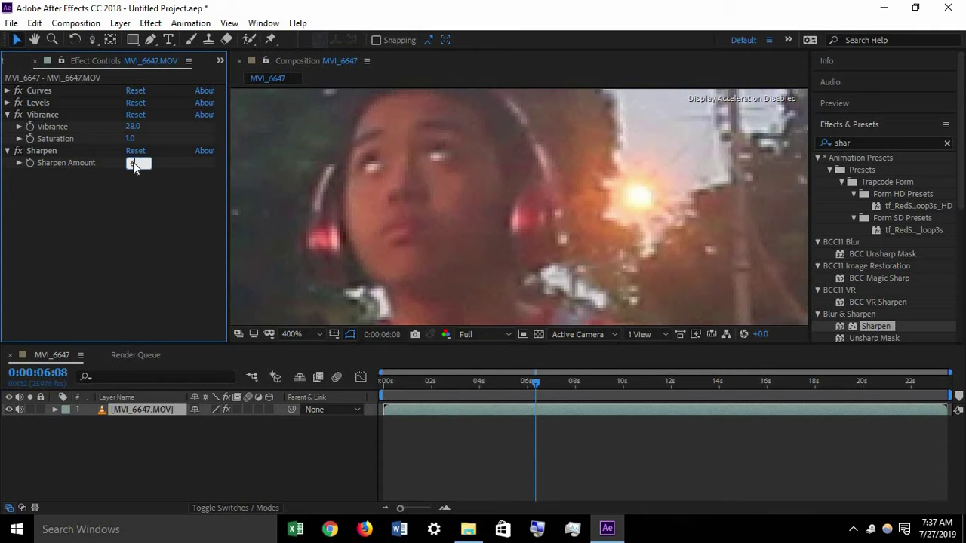
pyautogui.write('6')
pyautogui.press('Return')
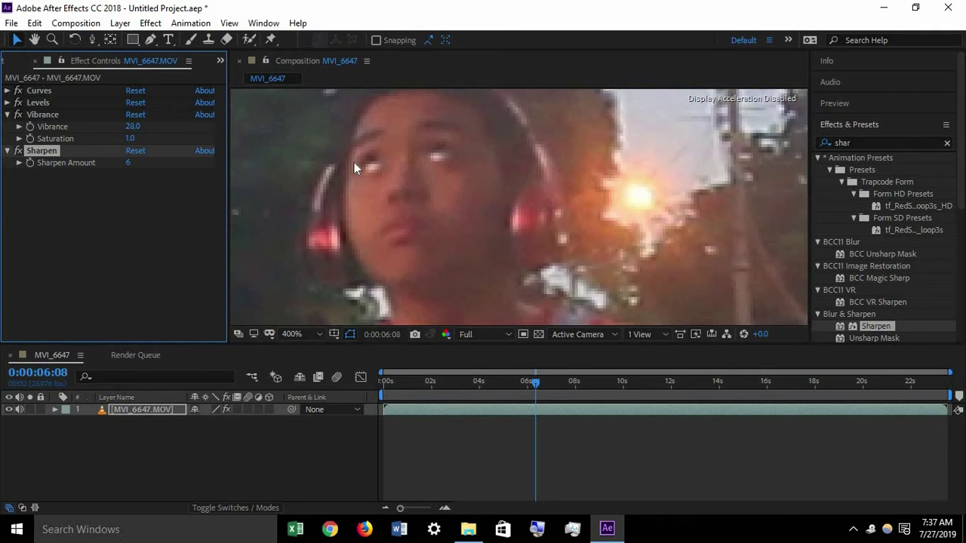
pyautogui.scroll(-5, 387, 162)
pyautogui.scroll(-2, 461, 195)
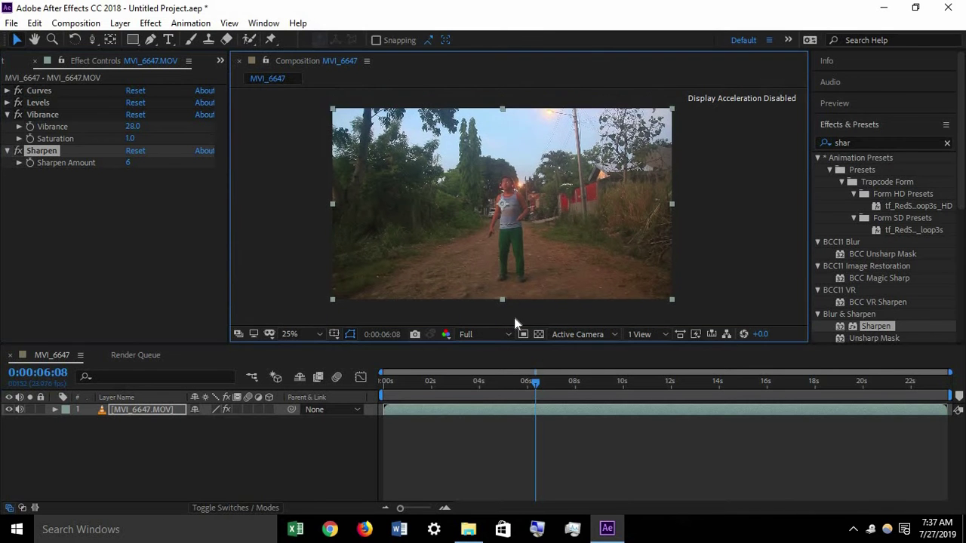
# Step: Move the playhead to 0:00:05:03 and collapse Effects & Presets
pyautogui.moveTo(540, 385); pyautogui.dragTo(518, 384)
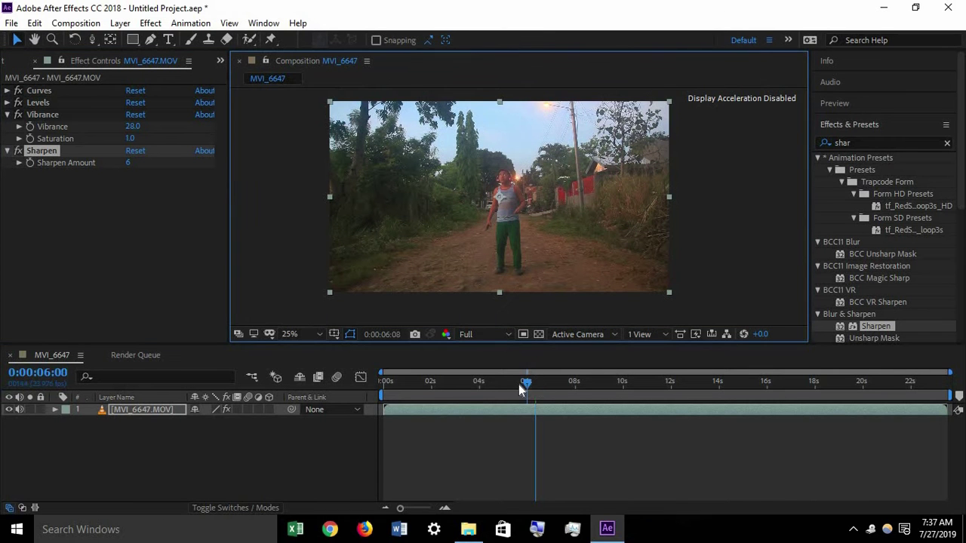
pyautogui.click(856, 126)
pyautogui.moveTo(520, 384); pyautogui.dragTo(508, 384)
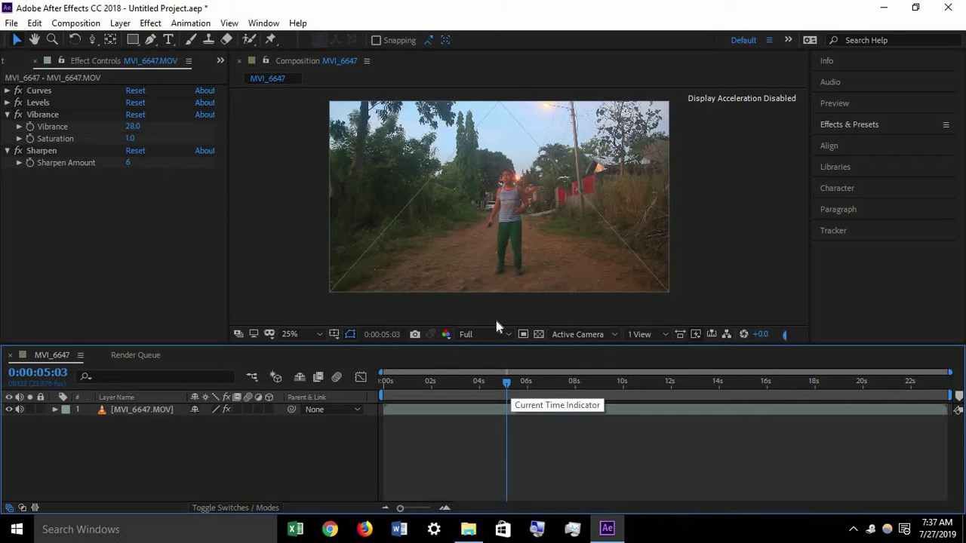
# Step: Lower the preview resolution to Half and then Third, moving the playhead back to 0:00:03:21
pyautogui.click(496, 336)
pyautogui.click(492, 385)
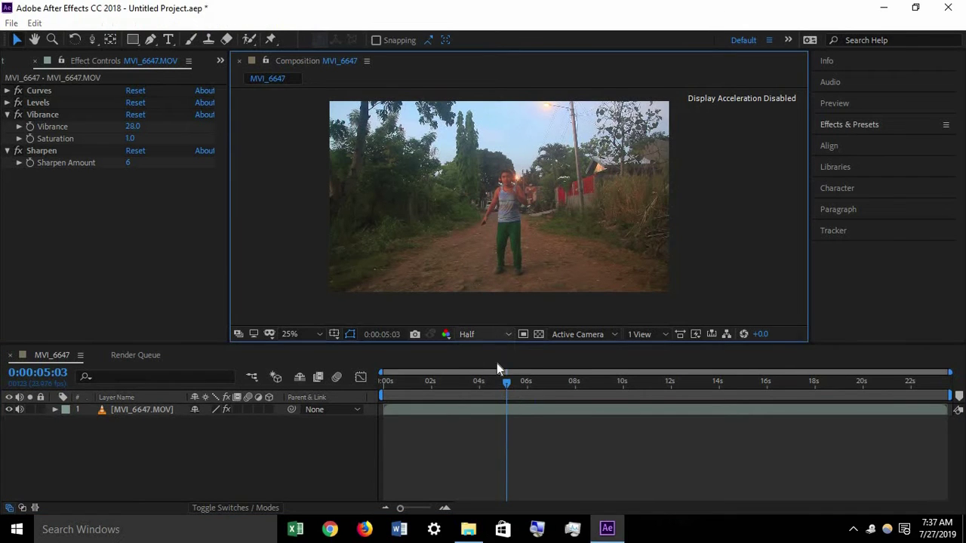
pyautogui.click(497, 336)
pyautogui.click(500, 384)
pyautogui.click(490, 380)
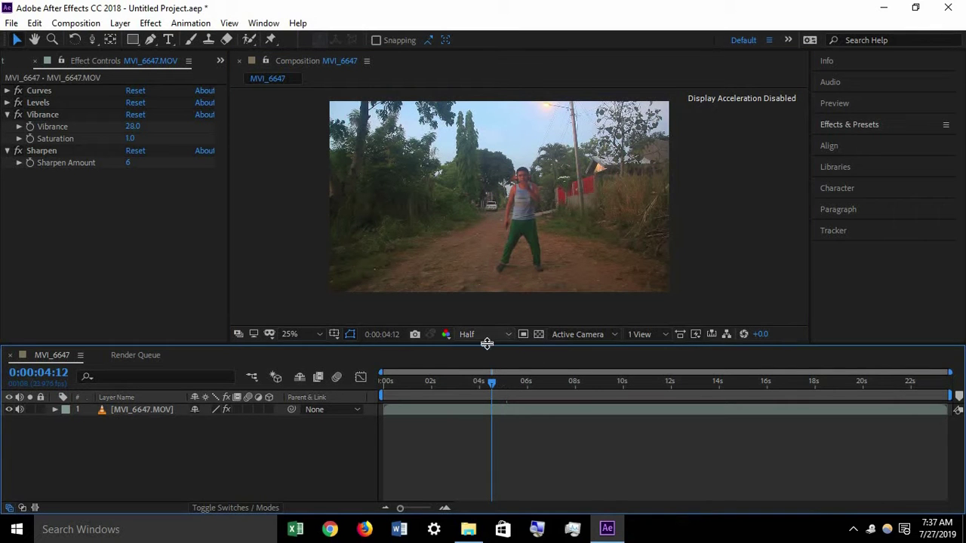
pyautogui.click(483, 335)
pyautogui.click(494, 400)
pyautogui.click(477, 384)
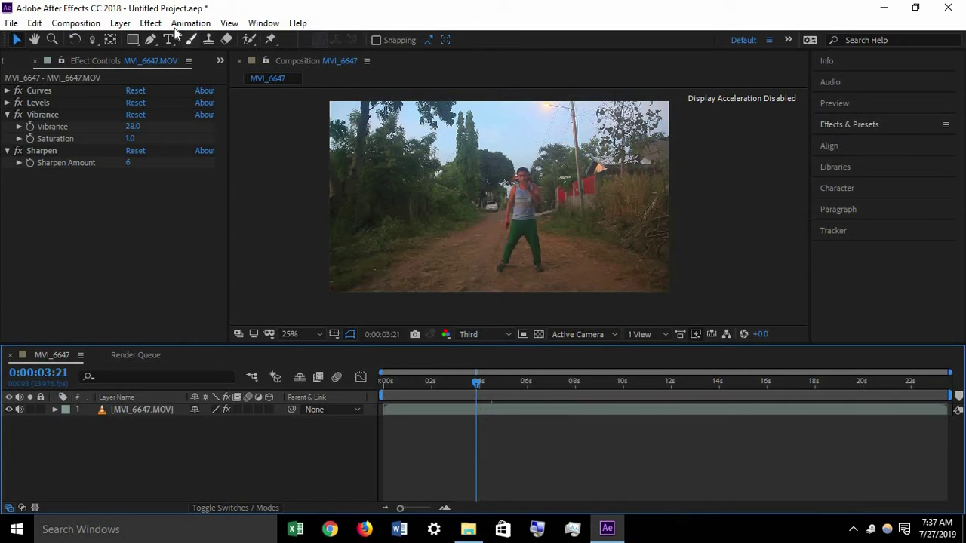
pyautogui.click(150, 23)
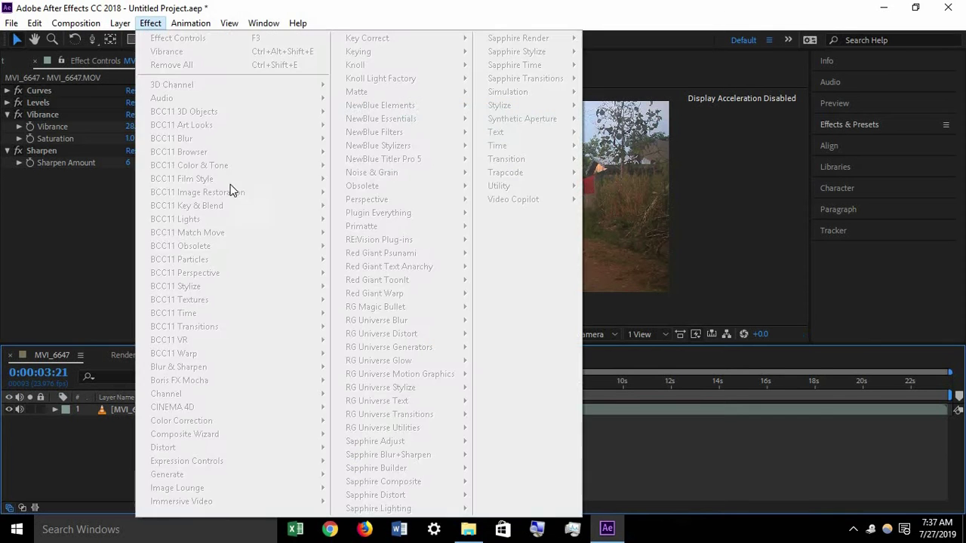
pyautogui.click(120, 408)
pyautogui.hotkey('alt', 't')
pyautogui.moveTo(216, 426)
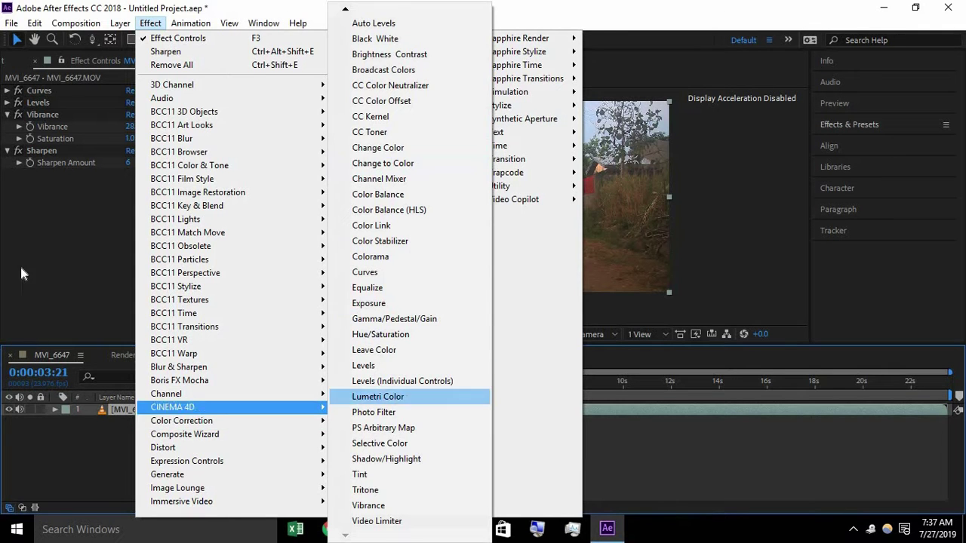
pyautogui.click(32, 120)
# Step: Collapse the Vibrance effect and set the composition's preview resolution to Full
pyautogui.click(8, 114)
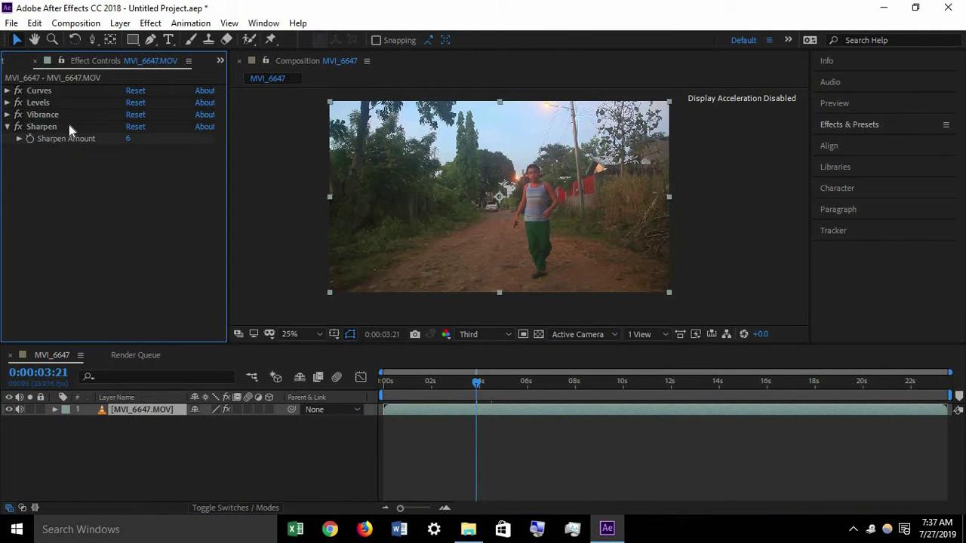
pyautogui.click(67, 126)
pyautogui.scroll(4, 643, 201)
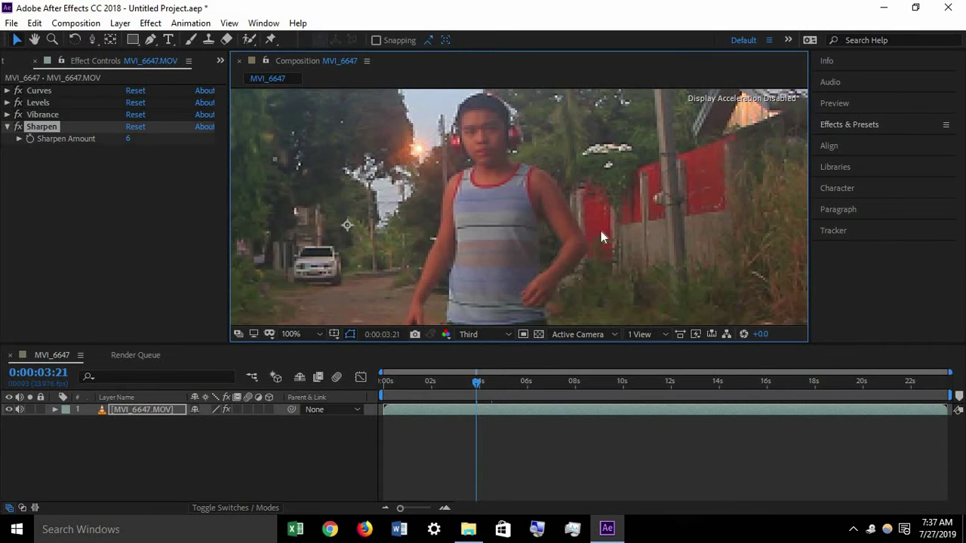
pyautogui.click(481, 335)
pyautogui.click(485, 351)
pyautogui.click(478, 334)
pyautogui.click(481, 372)
# Step: Compare the man's close-up detail with Sharpen switched off and on, and fit the composition to the viewer
pyautogui.click(17, 129)
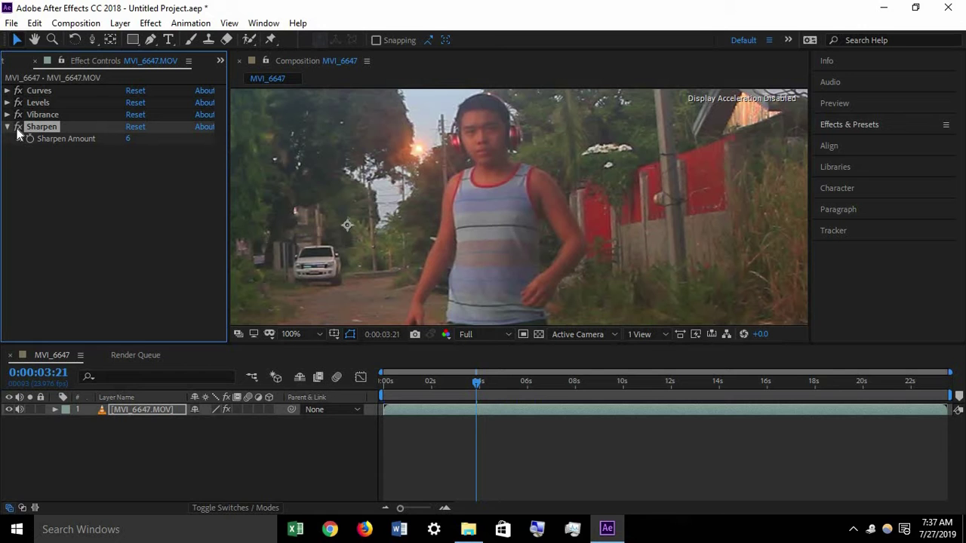
pyautogui.scroll(4, 478, 269)
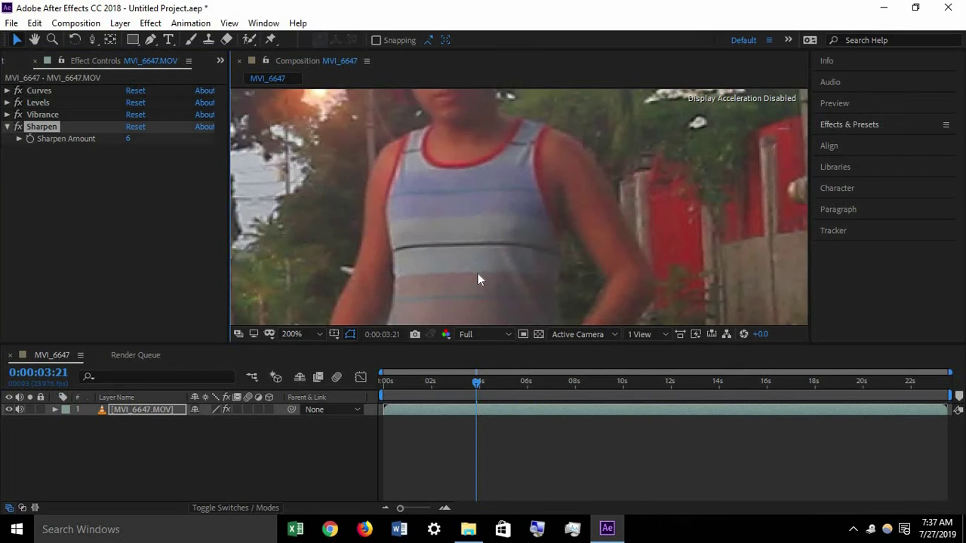
pyautogui.click(23, 127)
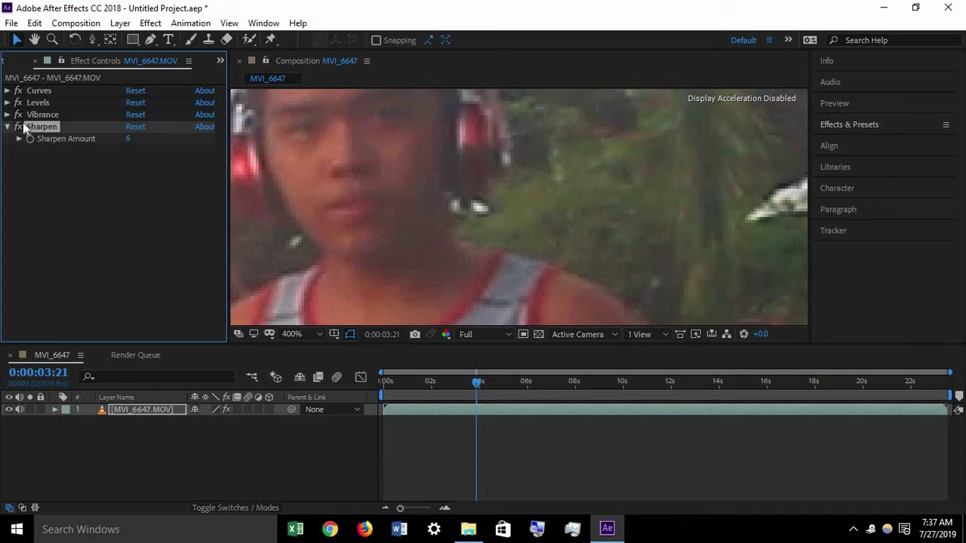
pyautogui.click(23, 127)
pyautogui.scroll(-6, 550, 188)
pyautogui.scroll(-2, 529, 195)
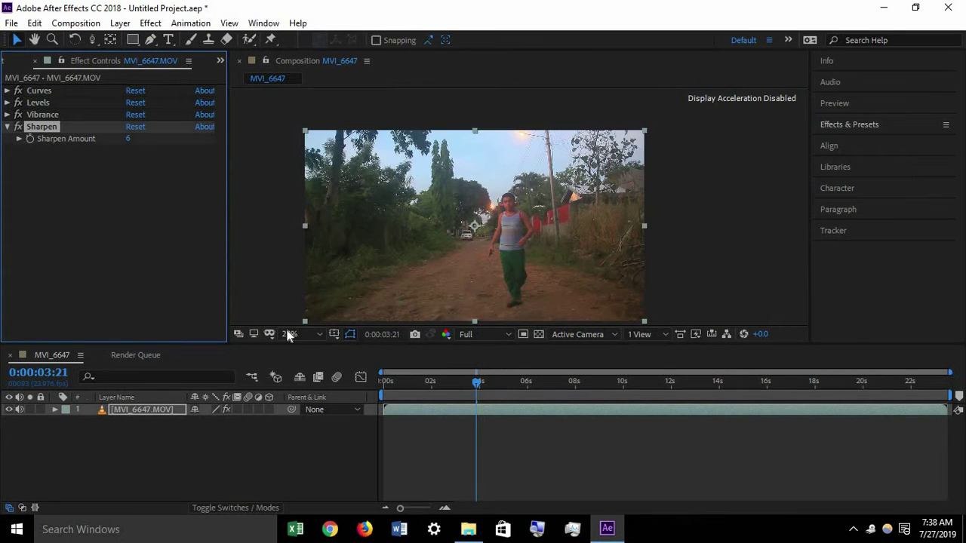
pyautogui.click(321, 333)
pyautogui.click(328, 98)
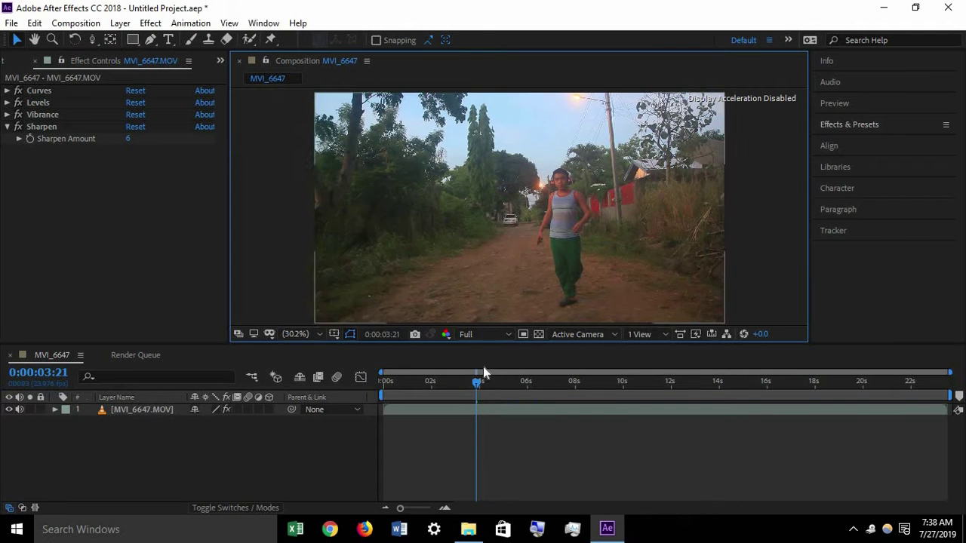
# Step: Collapse the Sharpen effect and move the playhead back to 0:00:01:08
pyautogui.click(449, 377)
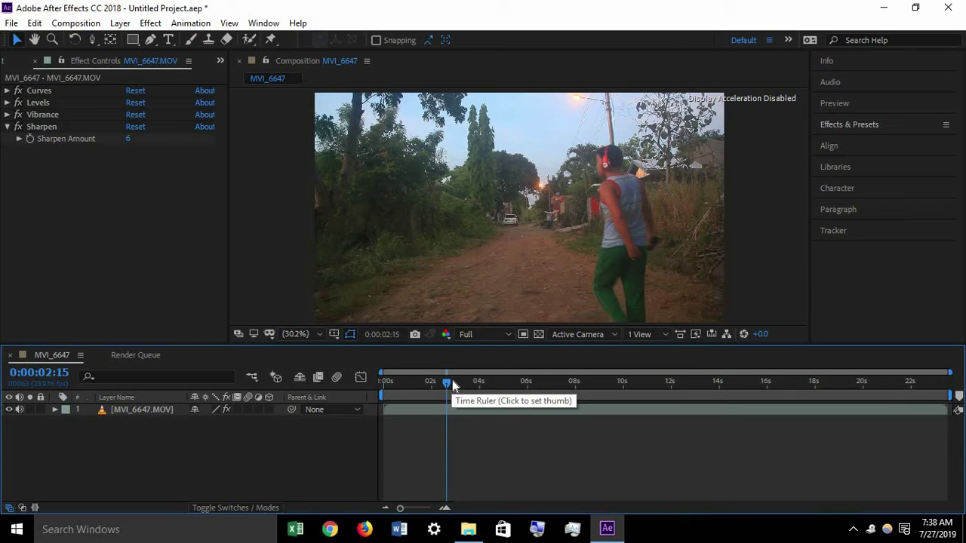
pyautogui.click(7, 126)
pyautogui.moveTo(444, 387); pyautogui.dragTo(438, 386)
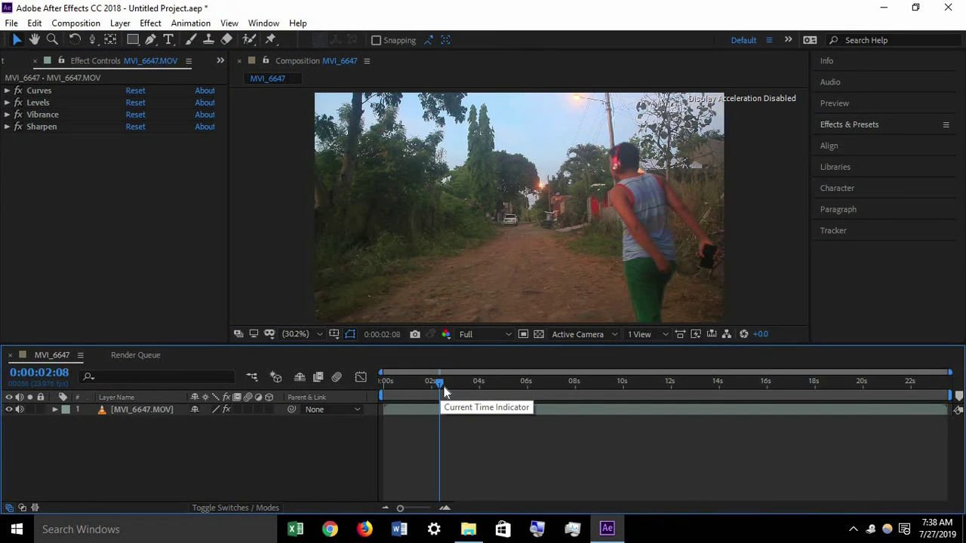
pyautogui.moveTo(434, 385); pyautogui.dragTo(415, 387)
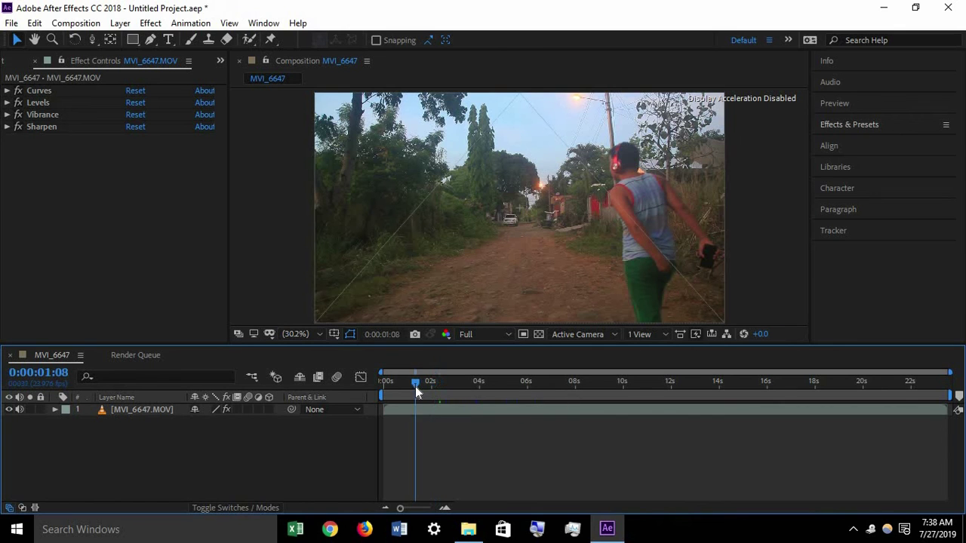